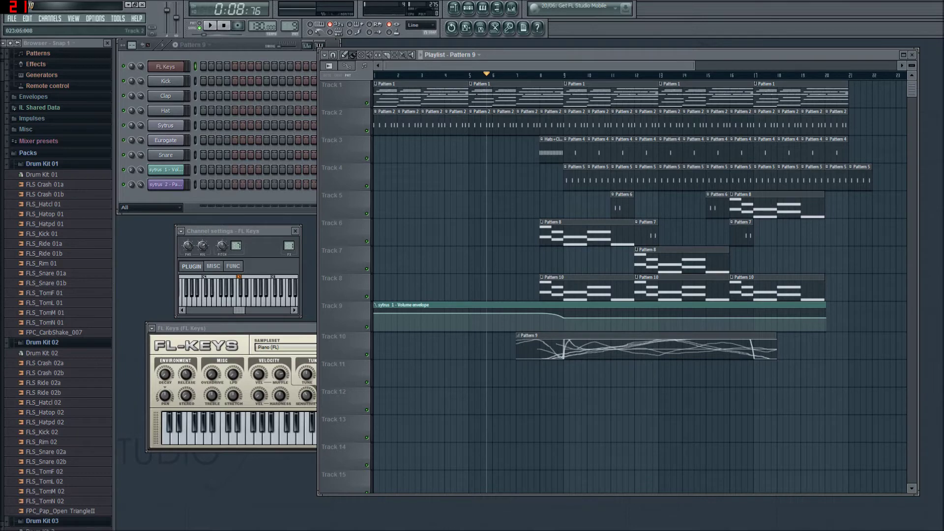
Bring the tutorial notes to the middle and highlight the Completion of a Song section.
{"action": "left_click_drag", "start_coordinate": [934, 345], "coordinate": [439, 87]}
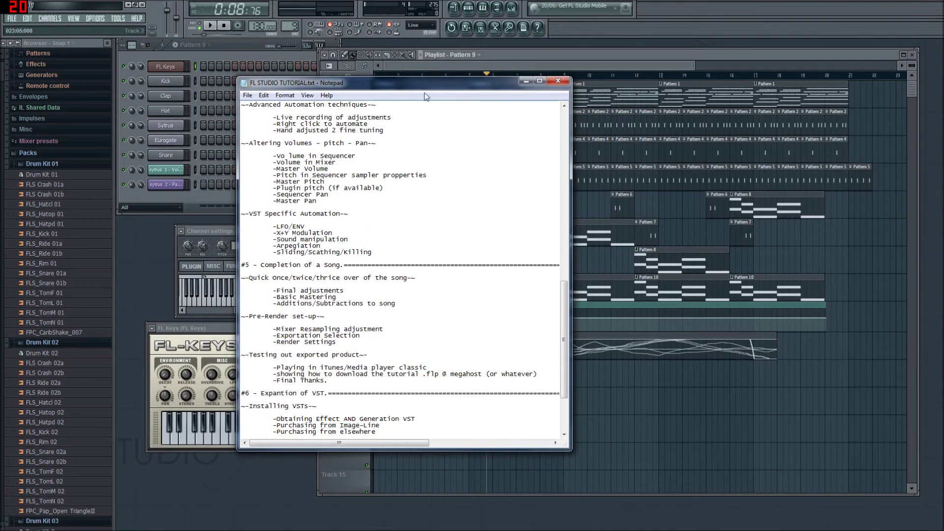
{"action": "scroll", "coordinate": [404, 268], "scroll_direction": "down", "scroll_amount": 3}
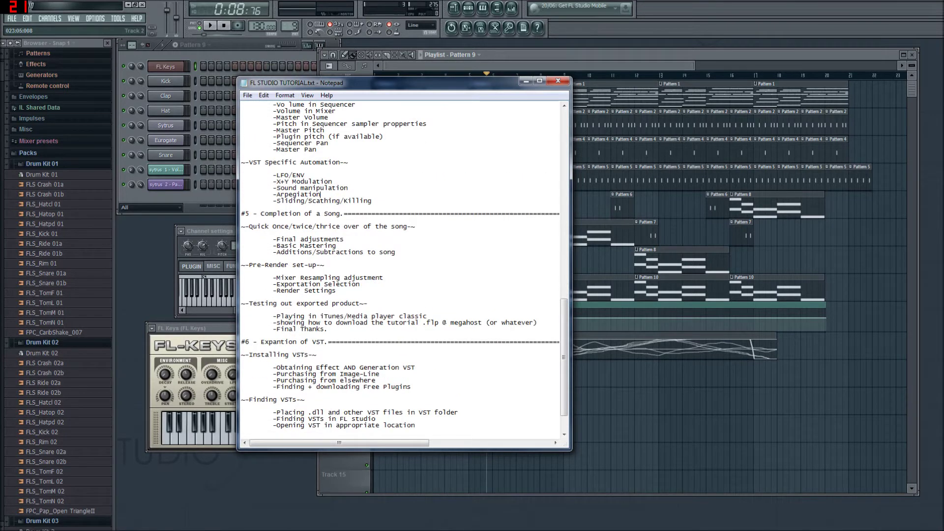
{"action": "left_click_drag", "start_coordinate": [256, 213], "coordinate": [324, 251]}
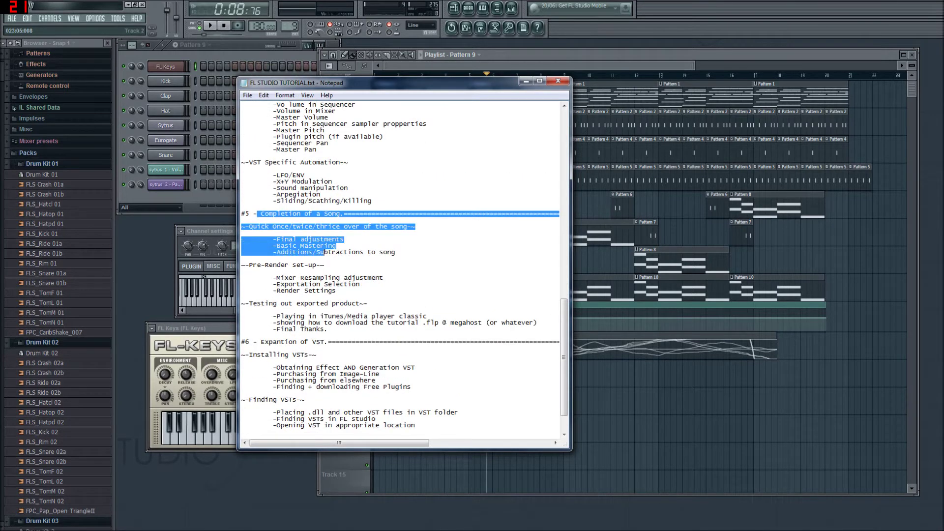
{"action": "left_click", "coordinate": [241, 297]}
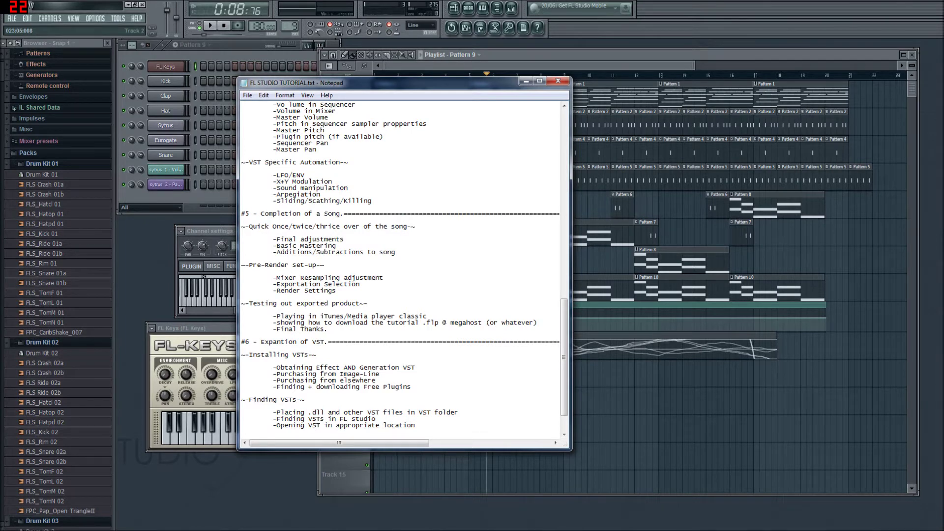
Highlight the Quick once/twice/thrice over, Final adjustments and Pre-Render set-up lines, then move the notes aside.
{"action": "left_click_drag", "start_coordinate": [252, 226], "coordinate": [385, 227]}
{"action": "left_click_drag", "start_coordinate": [241, 239], "coordinate": [313, 239]}
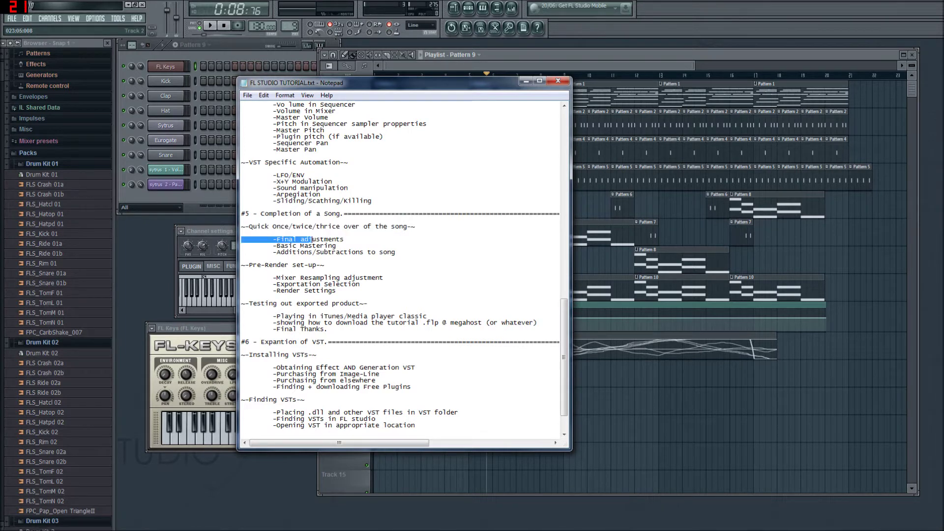
{"action": "left_click", "coordinate": [301, 246]}
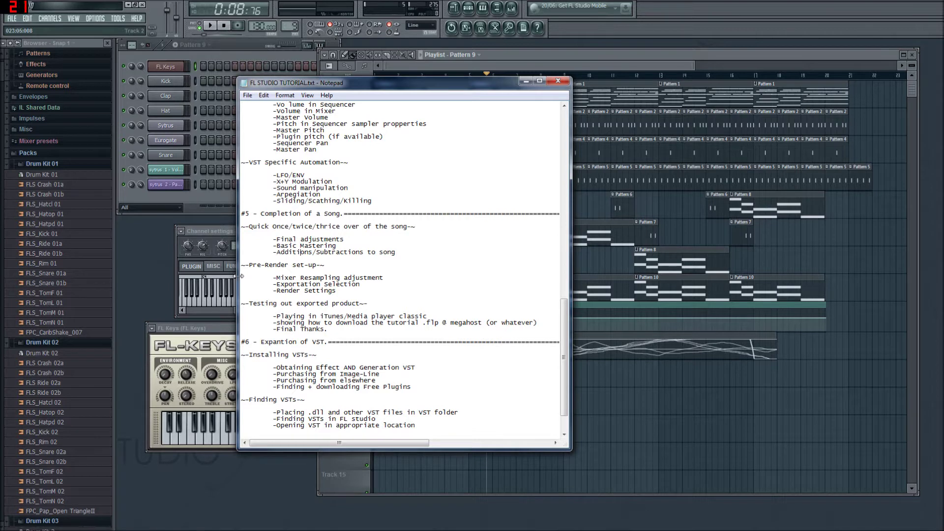
{"action": "left_click_drag", "start_coordinate": [249, 264], "coordinate": [324, 284]}
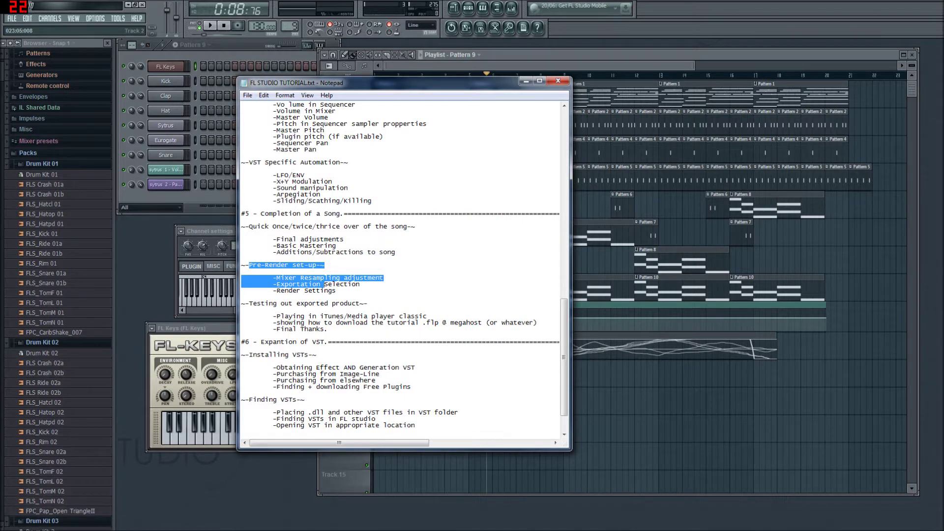
{"action": "left_click_drag", "start_coordinate": [423, 90], "coordinate": [943, 374]}
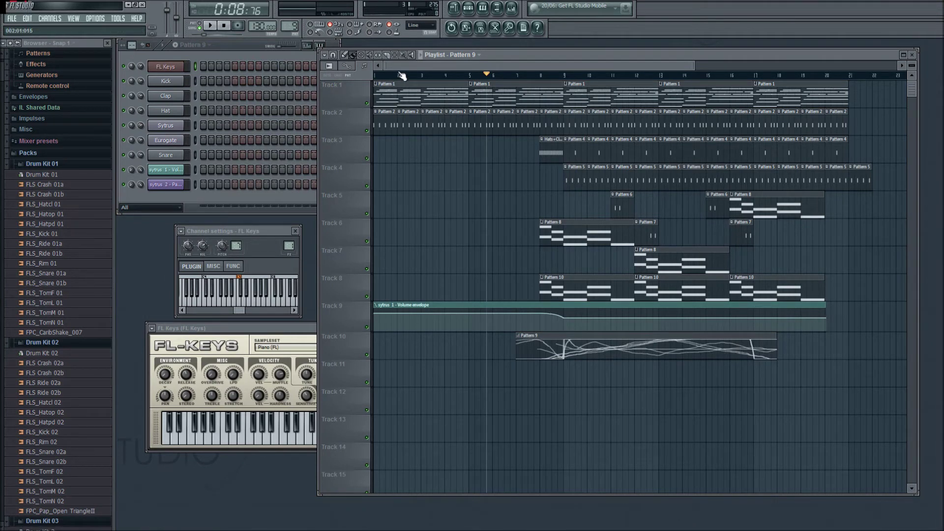
Play the song from bar 1 with the master volume lowered to 49%.
{"action": "left_click", "coordinate": [517, 75]}
{"action": "left_click_drag", "start_coordinate": [518, 75], "coordinate": [374, 75]}
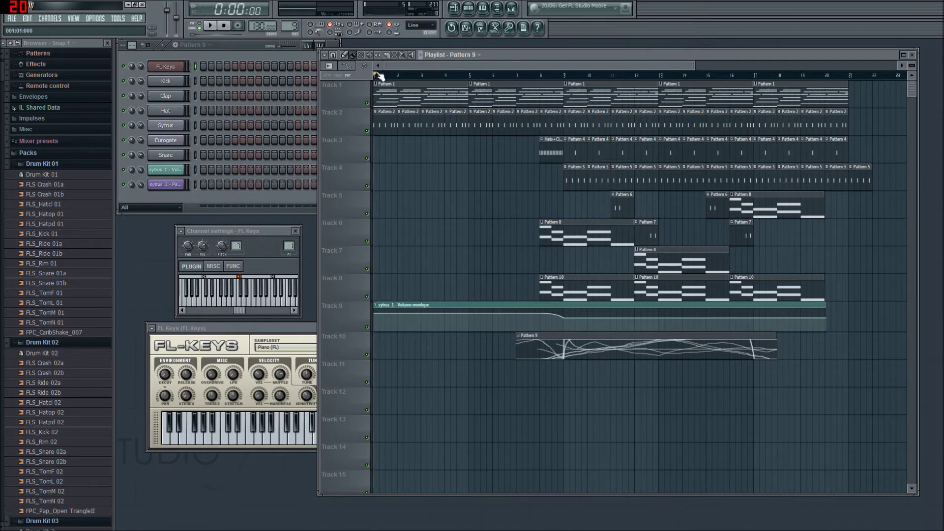
{"action": "left_click", "coordinate": [211, 27]}
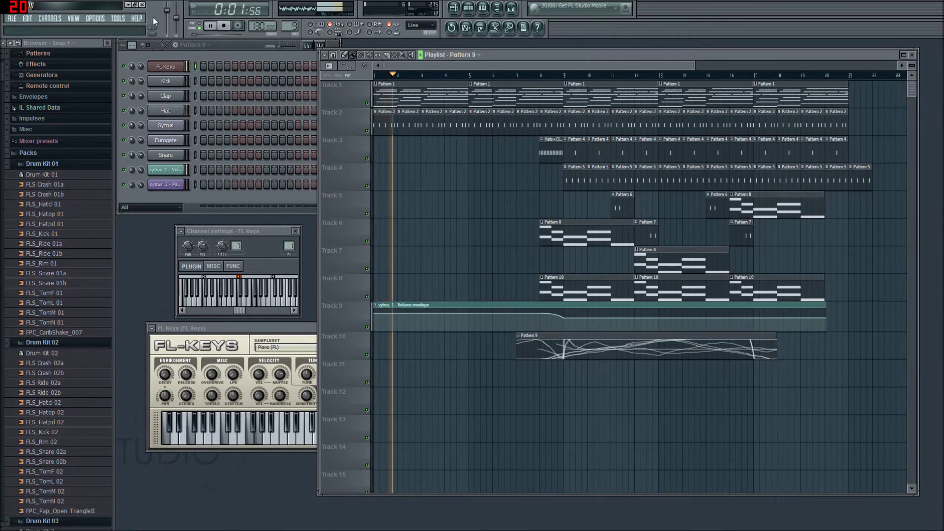
{"action": "left_click_drag", "start_coordinate": [168, 10], "coordinate": [168, 21]}
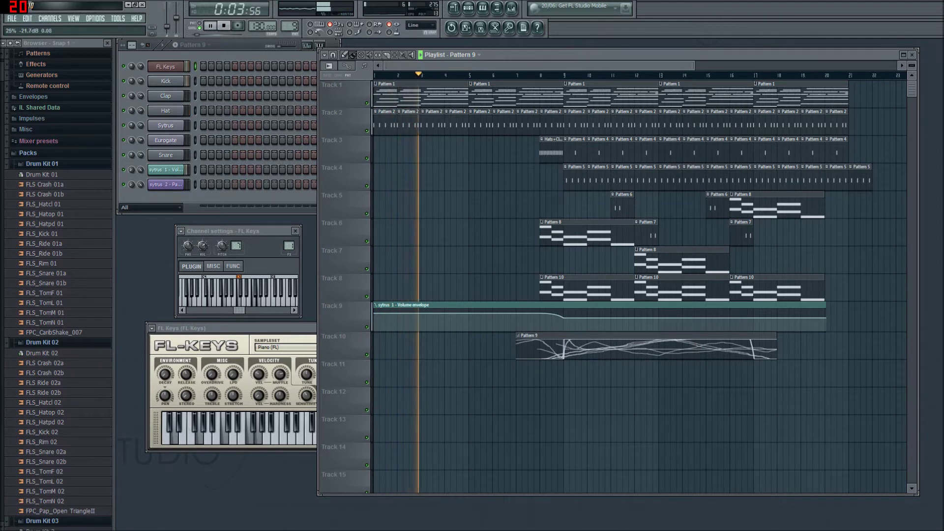
Scroll around the Playlist while listening, then stop playback with Space.
{"action": "scroll", "coordinate": [428, 70], "scroll_direction": "right", "scroll_amount": 1}
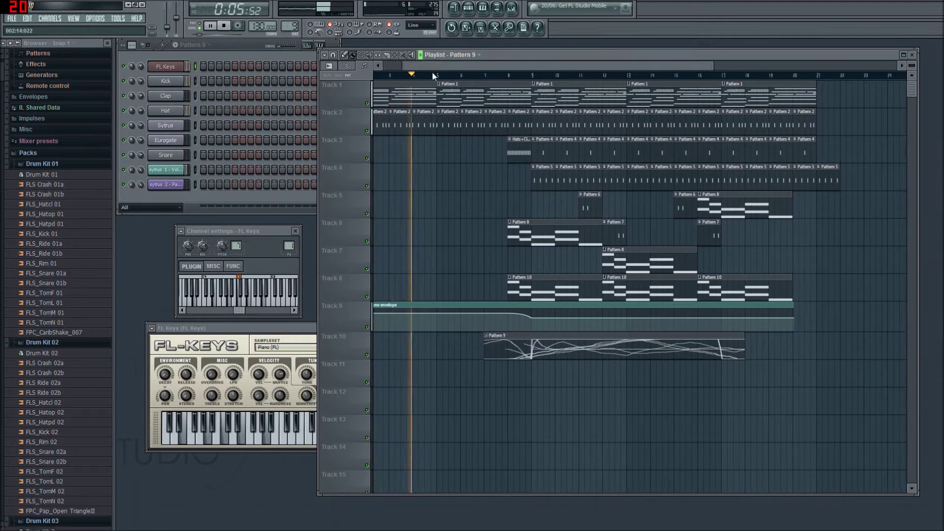
{"action": "scroll", "coordinate": [432, 72], "scroll_direction": "left", "scroll_amount": 1}
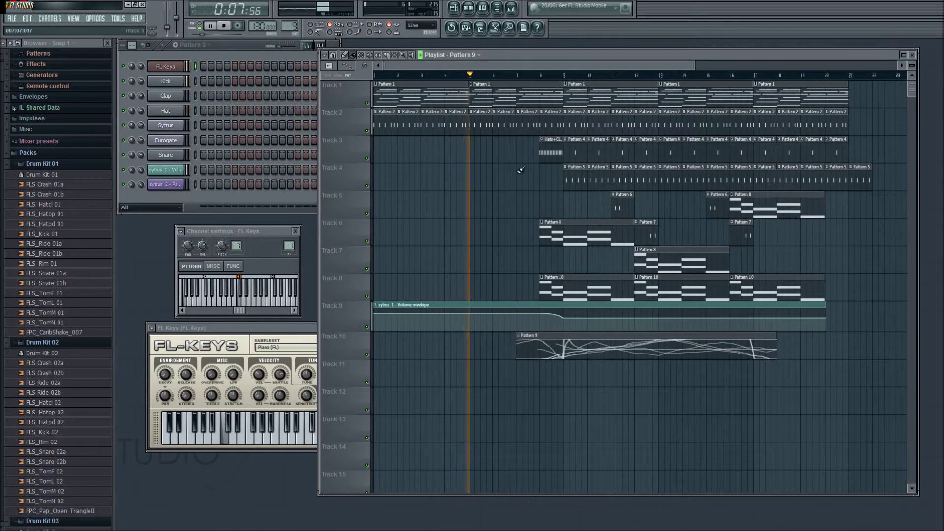
{"action": "left_click_drag", "start_coordinate": [532, 63], "coordinate": [576, 78]}
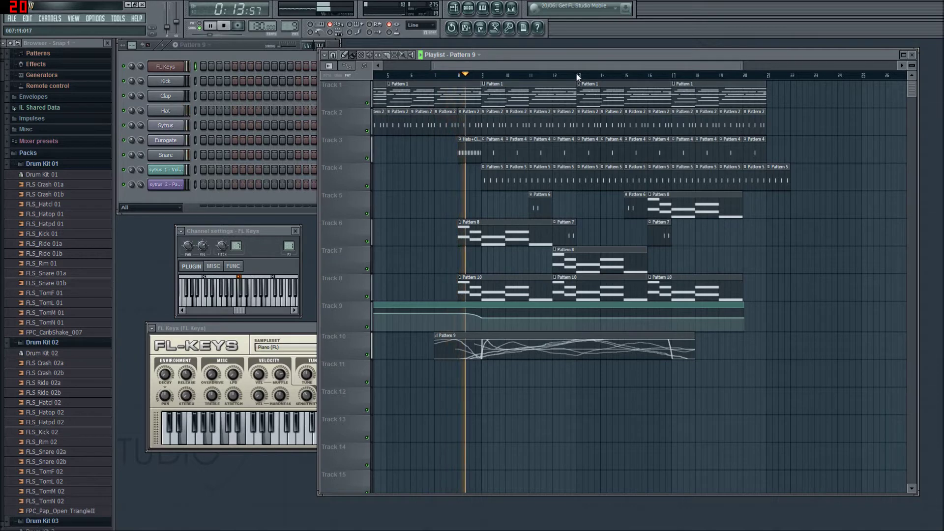
{"action": "left_click_drag", "start_coordinate": [576, 73], "coordinate": [585, 75]}
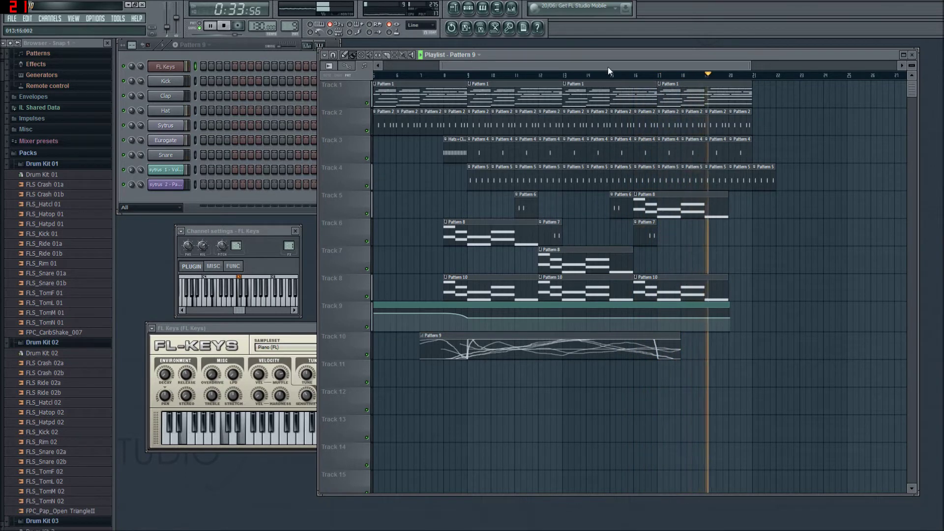
{"action": "left_click_drag", "start_coordinate": [608, 66], "coordinate": [582, 102]}
{"action": "key", "text": "space"}
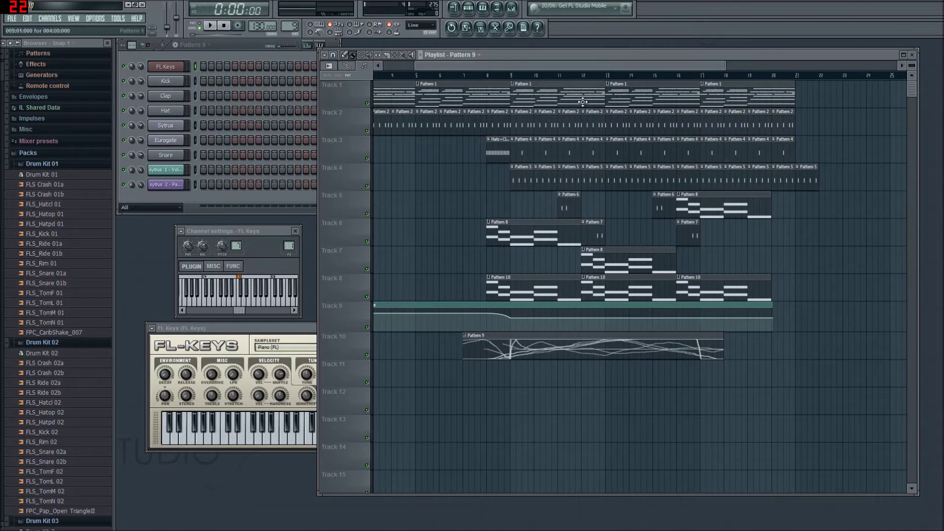
{"action": "left_click_drag", "start_coordinate": [579, 63], "coordinate": [509, 98]}
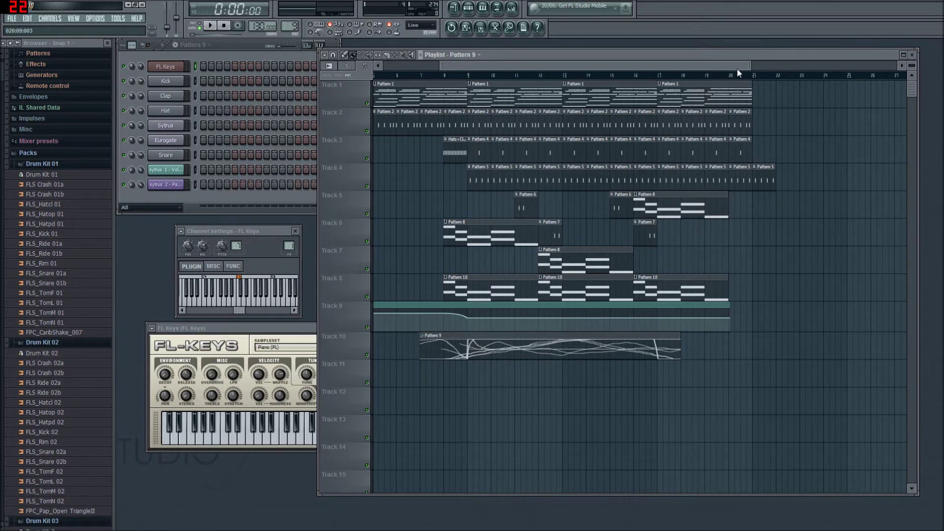
Replay the song from bar 1, stop it with Space, and bring the Channel Rack forward.
{"action": "left_click_drag", "start_coordinate": [737, 69], "coordinate": [738, 71]}
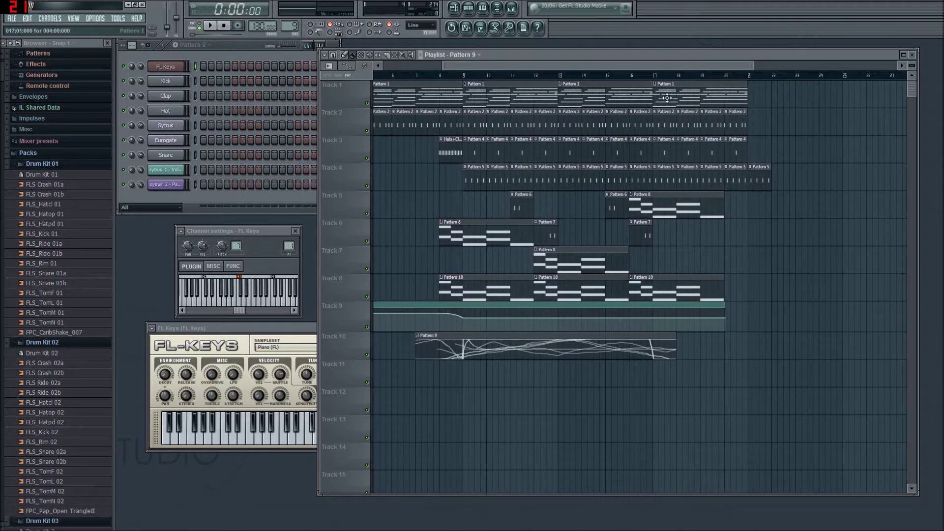
{"action": "scroll", "coordinate": [683, 79], "scroll_direction": "up", "scroll_amount": 2}
{"action": "scroll", "coordinate": [685, 93], "scroll_direction": "down", "scroll_amount": 1}
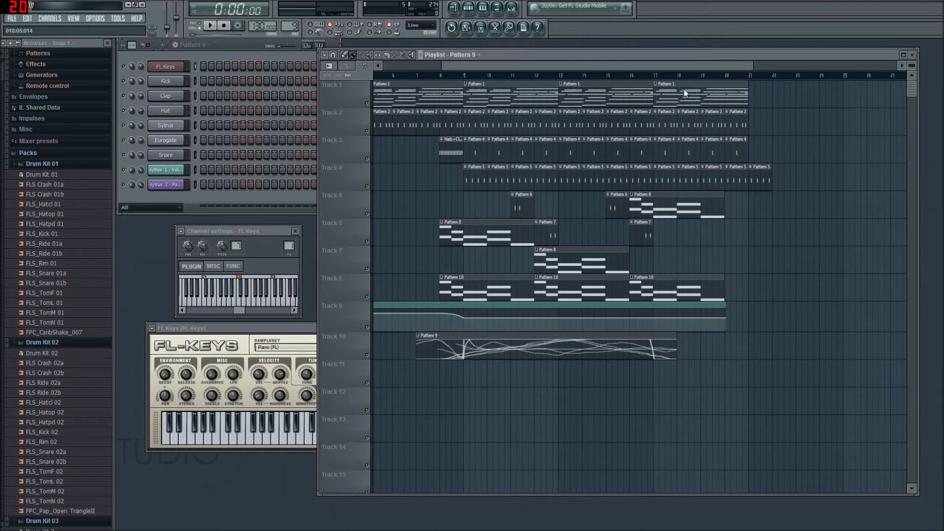
{"action": "left_click_drag", "start_coordinate": [501, 66], "coordinate": [463, 66]}
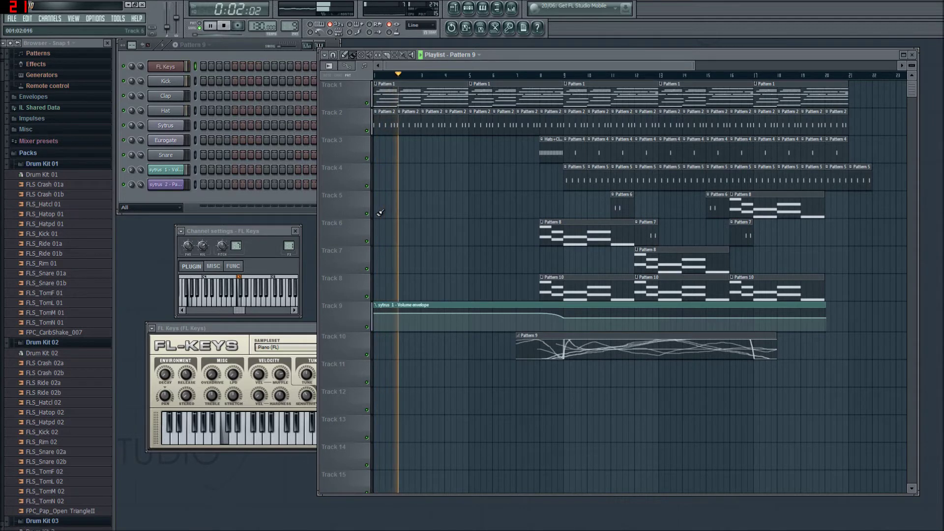
{"action": "key", "text": "space"}
{"action": "left_click", "coordinate": [166, 67]}
Open the FL Keys piano roll for Pattern 1, zoomed to bars 1–8, and select the upper melody notes.
{"action": "left_click", "coordinate": [166, 67]}
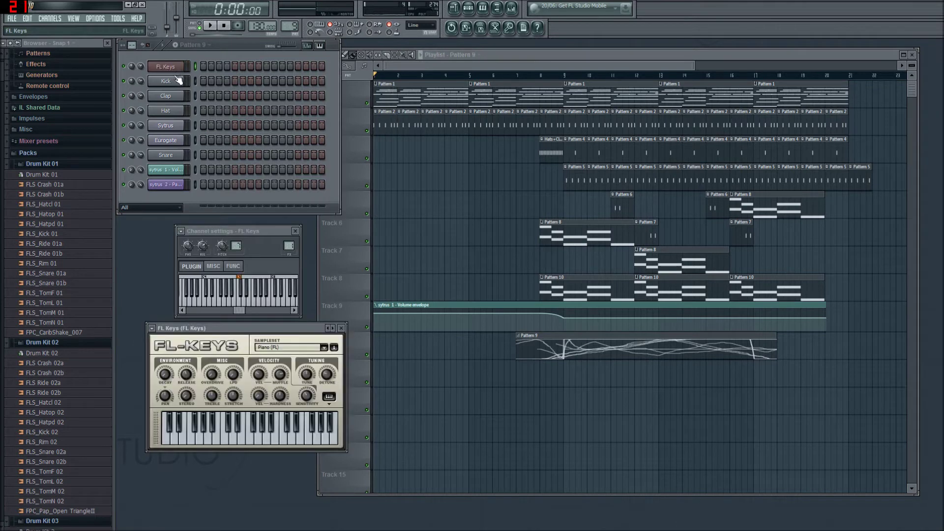
{"action": "double_click", "coordinate": [389, 91]}
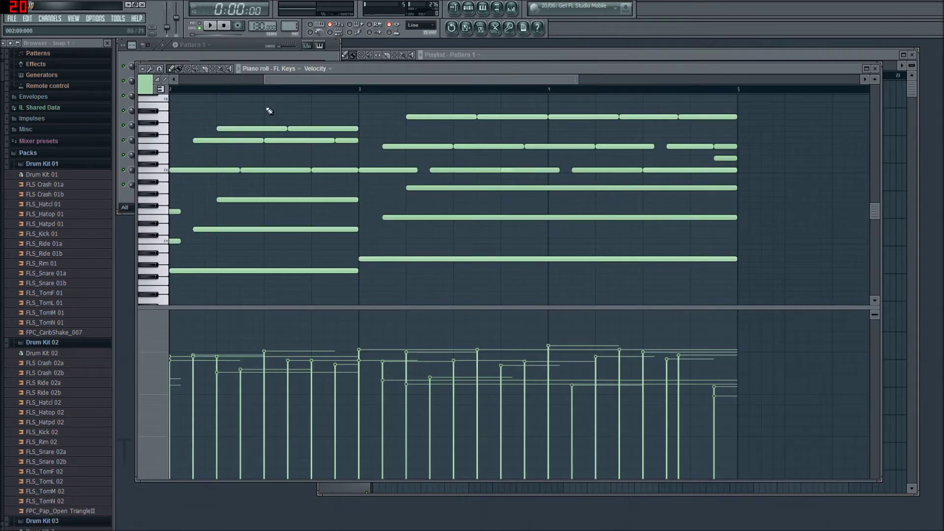
{"action": "left_click_drag", "start_coordinate": [316, 76], "coordinate": [284, 169]}
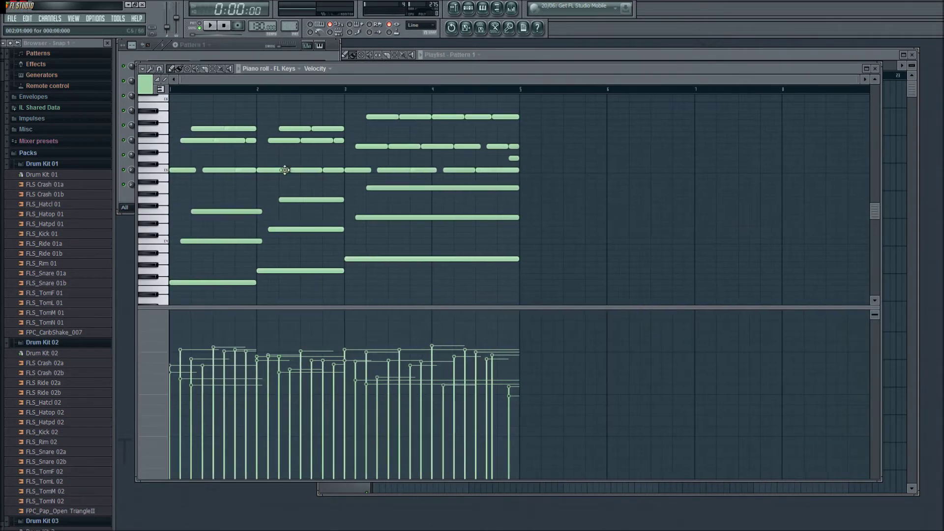
{"action": "left_click_drag", "start_coordinate": [178, 99], "coordinate": [530, 179]}
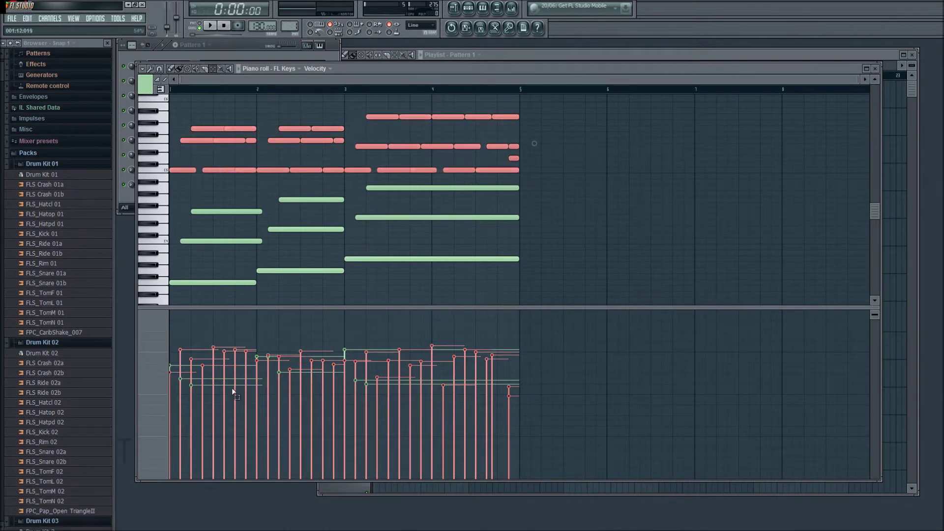
Redraw the selected notes' velocities, arching them and then levelling them to one height.
{"action": "mouse_move", "coordinate": [206, 343]}
{"action": "left_mouse_down"}
{"action": "mouse_move", "coordinate": [516, 341]}
{"action": "mouse_move", "coordinate": [368, 327]}
{"action": "mouse_move", "coordinate": [167, 345]}
{"action": "left_mouse_up"}
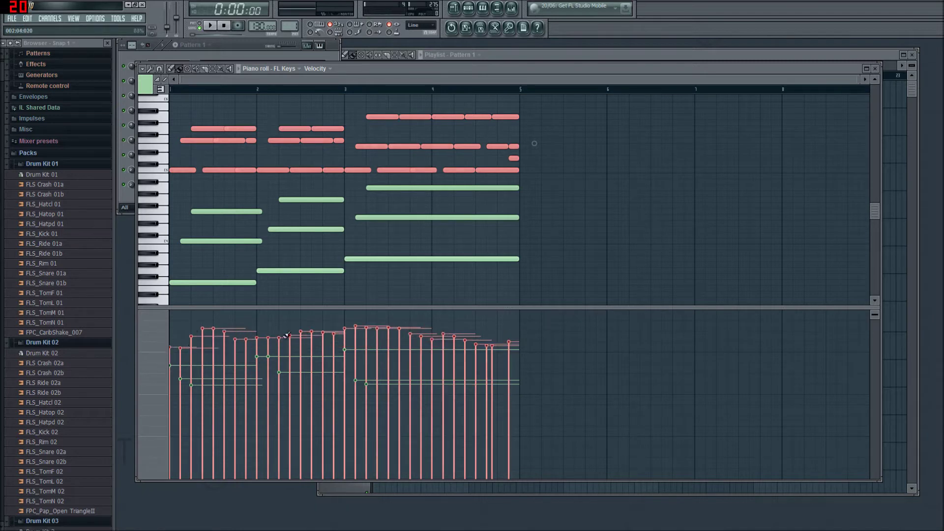
{"action": "left_click_drag", "start_coordinate": [287, 335], "coordinate": [473, 343]}
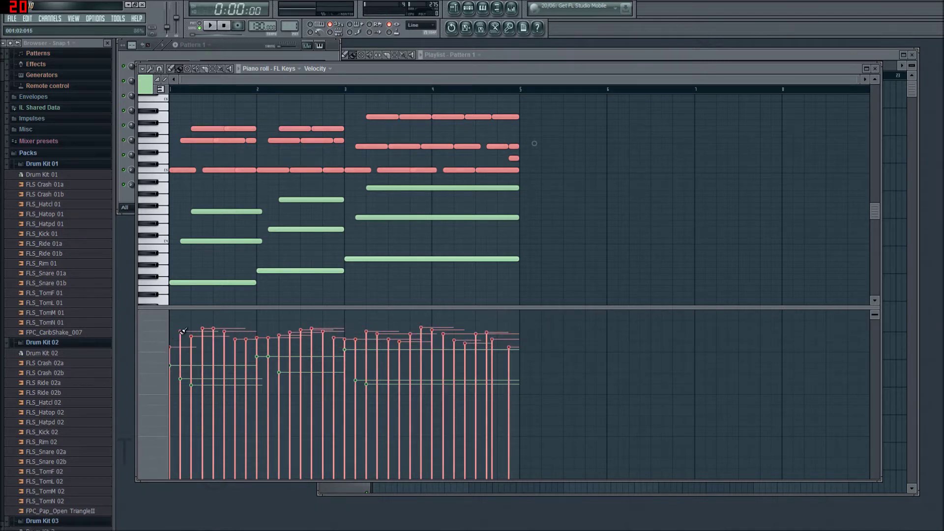
{"action": "left_click_drag", "start_coordinate": [176, 329], "coordinate": [542, 327]}
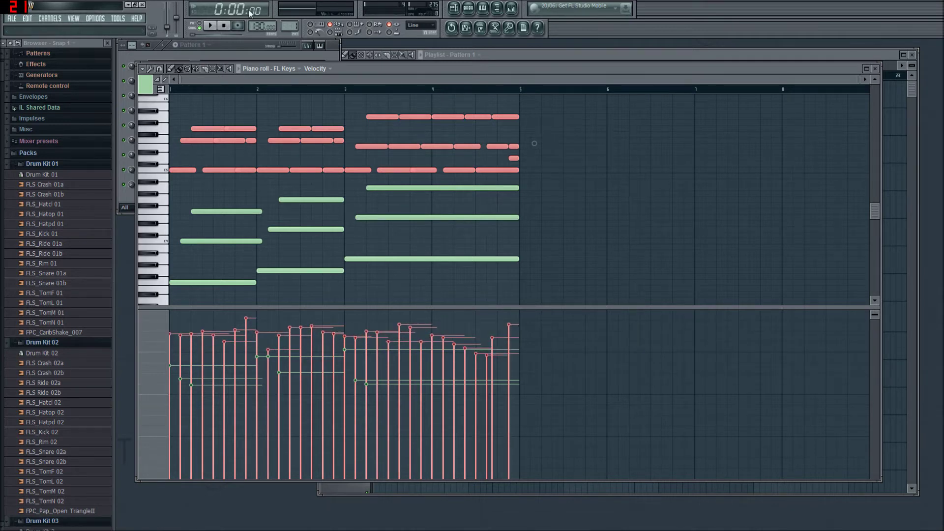
Play the pattern, select the top notes across bars 1–5, and raise their velocities.
{"action": "left_click", "coordinate": [209, 25]}
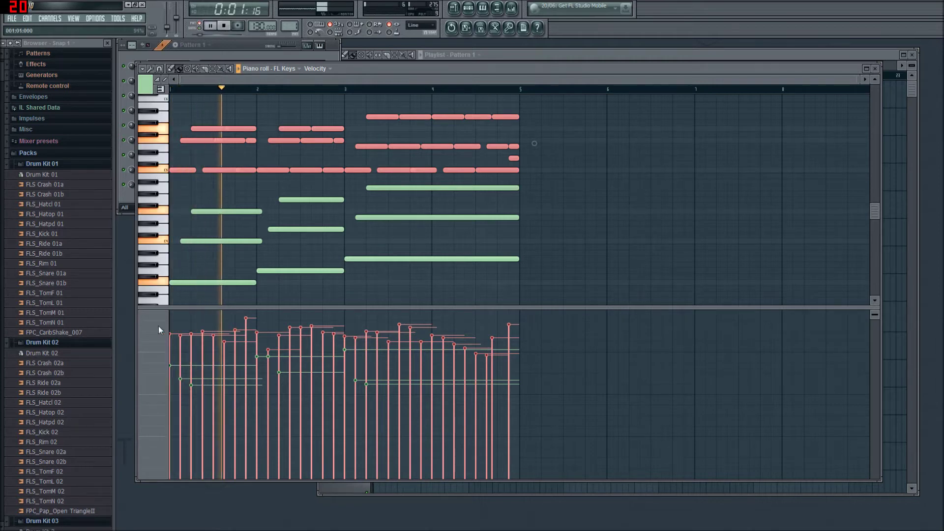
{"action": "left_click", "coordinate": [186, 120], "text": "ctrl"}
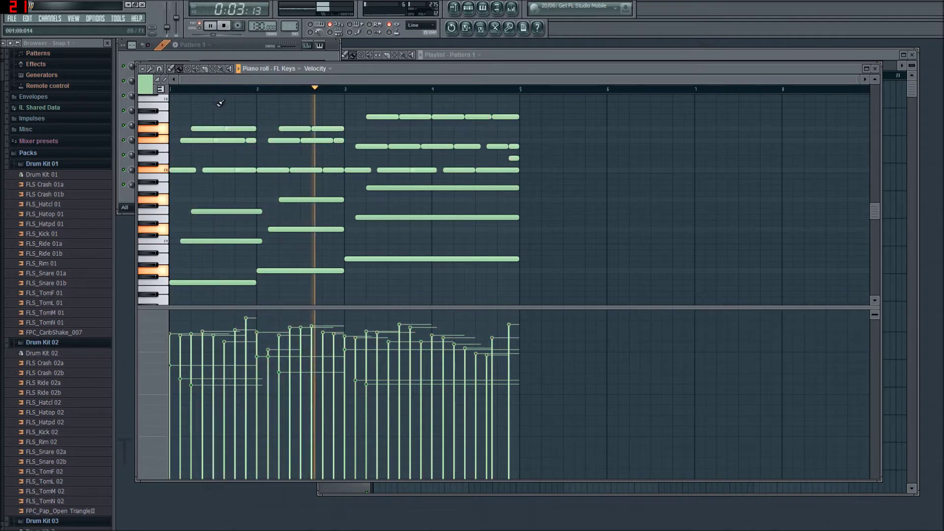
{"action": "left_click_drag", "start_coordinate": [187, 120], "coordinate": [350, 128]}
{"action": "left_click_drag", "start_coordinate": [362, 95], "coordinate": [538, 121]}
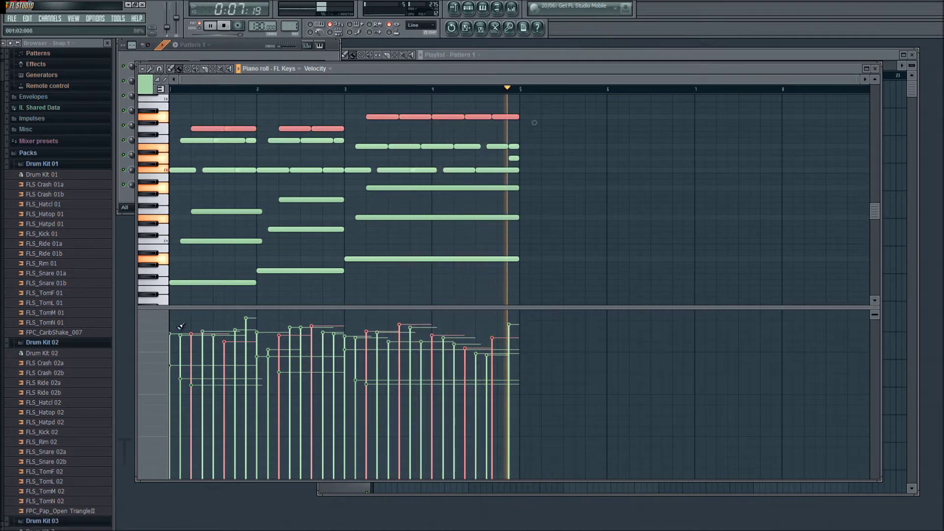
{"action": "mouse_move", "coordinate": [177, 321]}
{"action": "left_mouse_down"}
{"action": "mouse_move", "coordinate": [428, 330]}
{"action": "mouse_move", "coordinate": [482, 314]}
{"action": "left_mouse_up"}
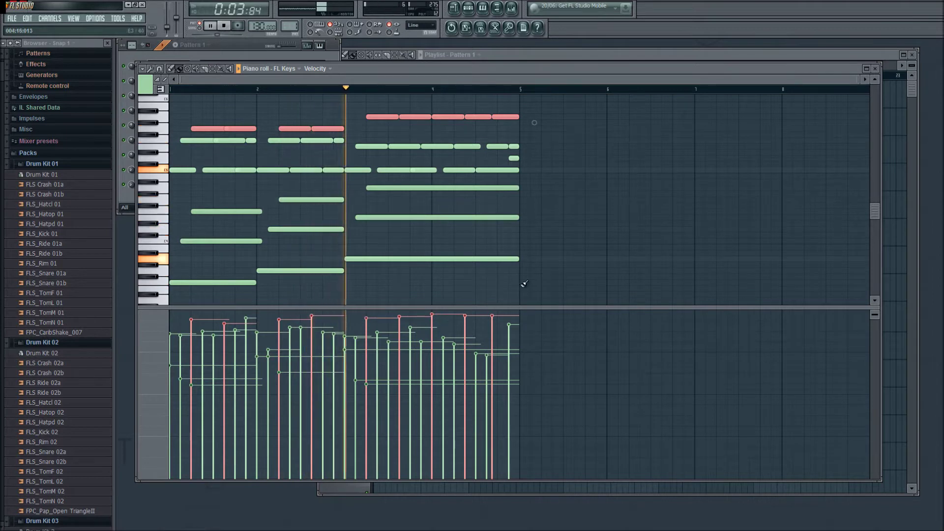
Shift the fourth top-row note later, add a note at the row's end, and replay from bar 3.
{"action": "left_click", "coordinate": [543, 113]}
{"action": "left_click_drag", "start_coordinate": [489, 117], "coordinate": [499, 117]}
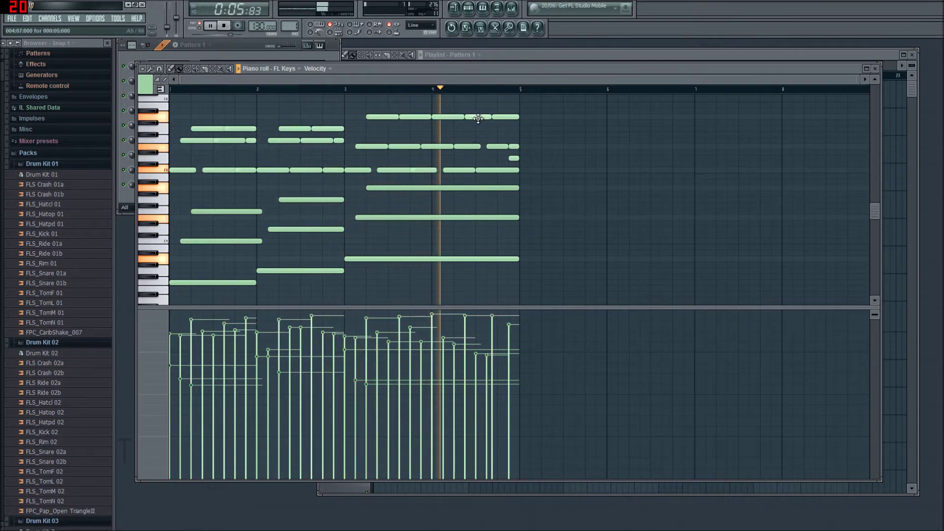
{"action": "left_click", "coordinate": [505, 117]}
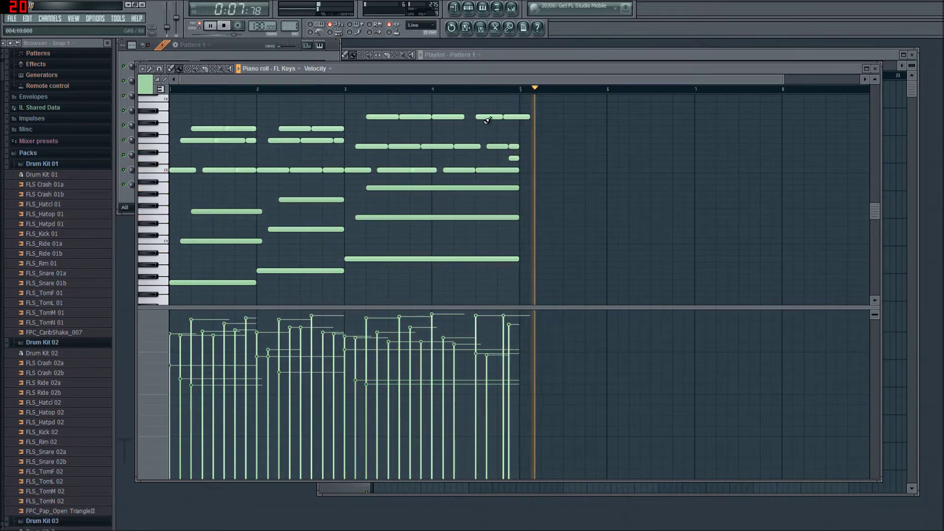
{"action": "key", "text": "space"}
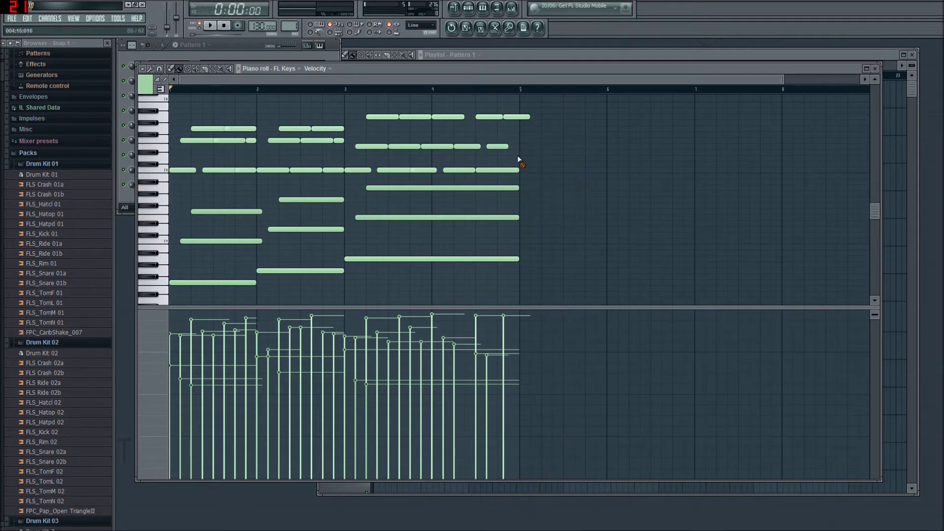
{"action": "left_click", "coordinate": [370, 90]}
{"action": "key", "text": "space"}
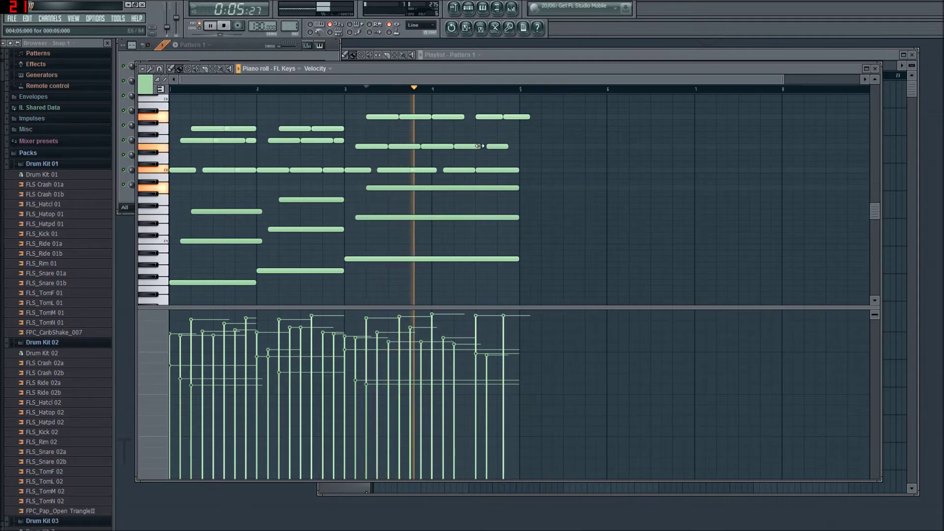
Move two top-row notes earlier, delete the misplaced last note, and stop playback.
{"action": "left_click_drag", "start_coordinate": [480, 117], "coordinate": [459, 117]}
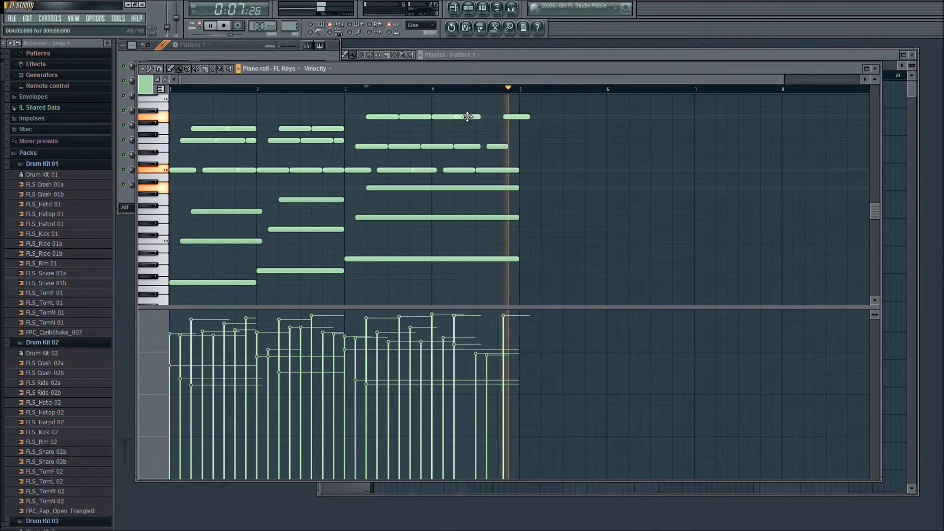
{"action": "left_click_drag", "start_coordinate": [521, 117], "coordinate": [496, 116]}
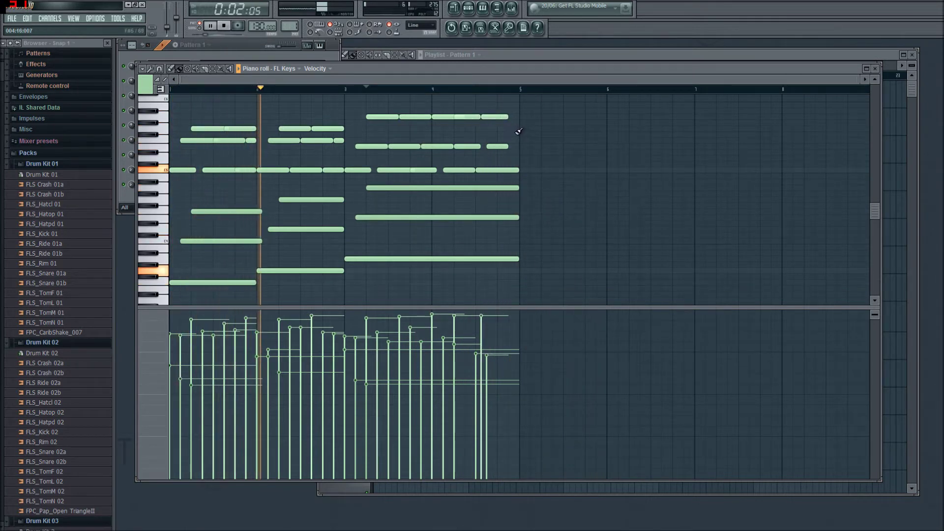
{"action": "scroll", "coordinate": [491, 117], "scroll_direction": "up", "scroll_amount": 2}
{"action": "left_click_drag", "start_coordinate": [489, 117], "coordinate": [531, 121]}
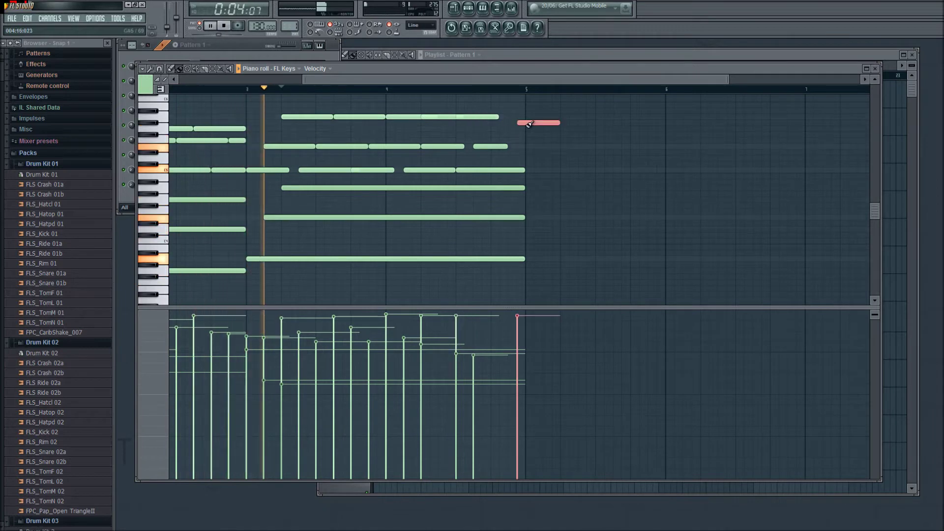
{"action": "right_click", "coordinate": [531, 122]}
{"action": "scroll", "coordinate": [486, 162], "scroll_direction": "up", "scroll_amount": 3}
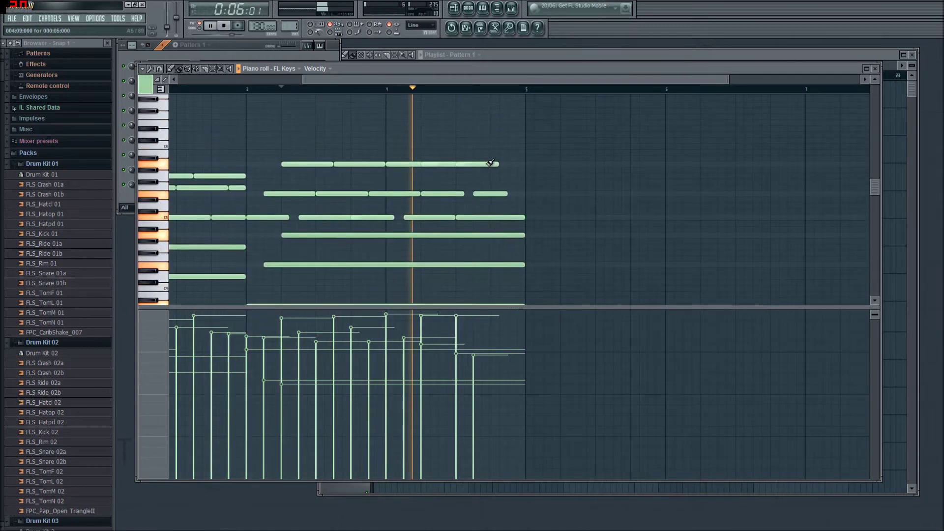
{"action": "key", "text": "space"}
Nudge a top-row note later step by step while replaying to hear it.
{"action": "left_click_drag", "start_coordinate": [443, 188], "coordinate": [492, 188]}
{"action": "key", "text": "space"}
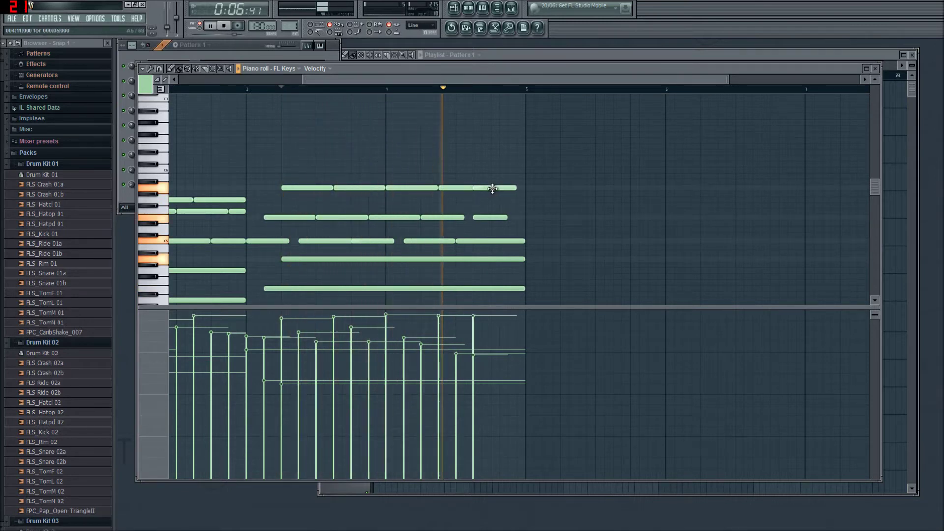
{"action": "left_click_drag", "start_coordinate": [492, 188], "coordinate": [509, 189]}
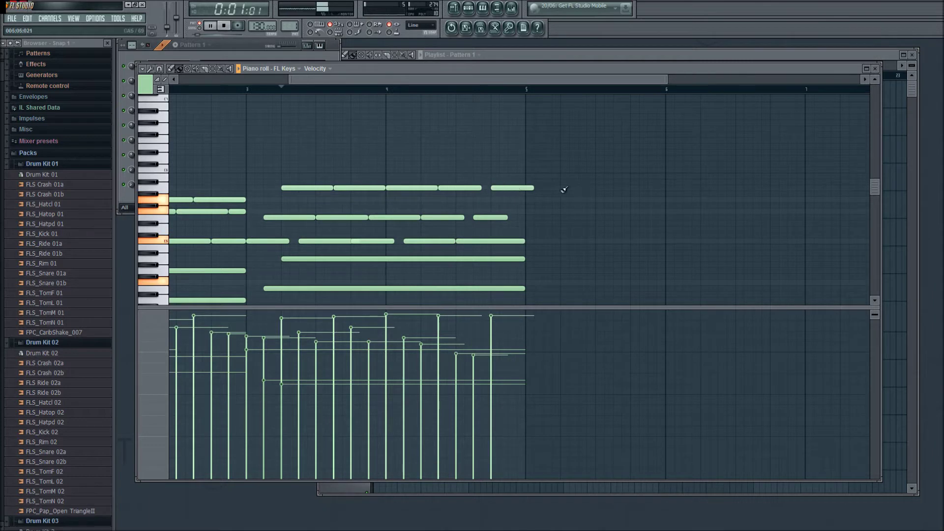
{"action": "left_click_drag", "start_coordinate": [523, 189], "coordinate": [524, 188]}
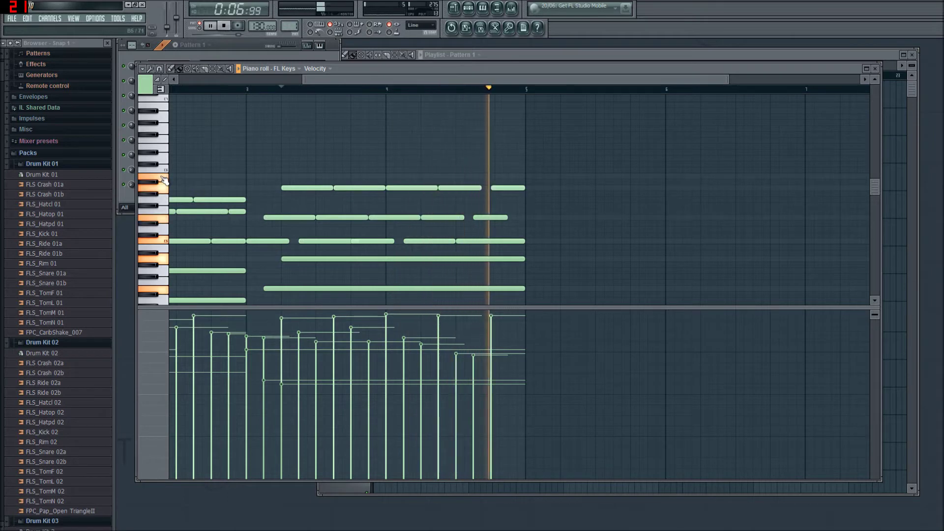
Add three notes on a new higher row ending at bar 5, removing one extra note.
{"action": "left_click", "coordinate": [443, 174]}
{"action": "left_click", "coordinate": [390, 176]}
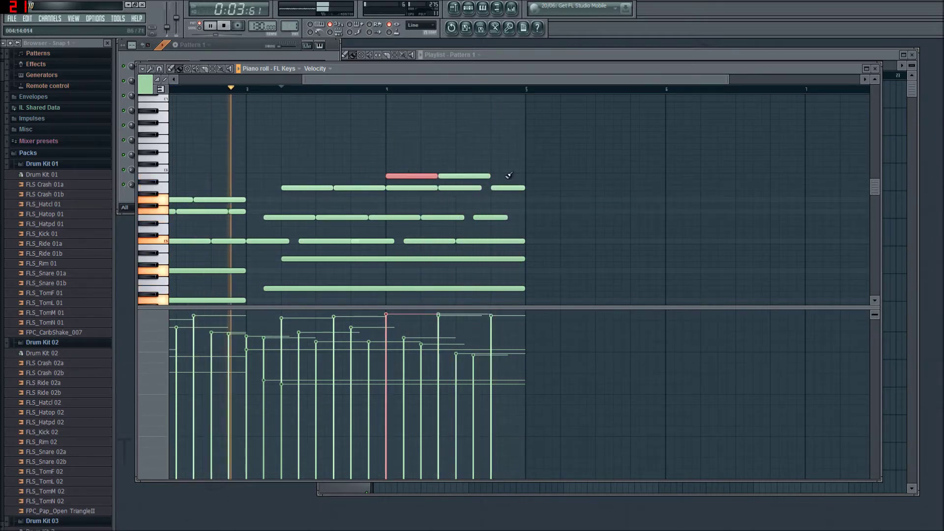
{"action": "left_click", "coordinate": [494, 176]}
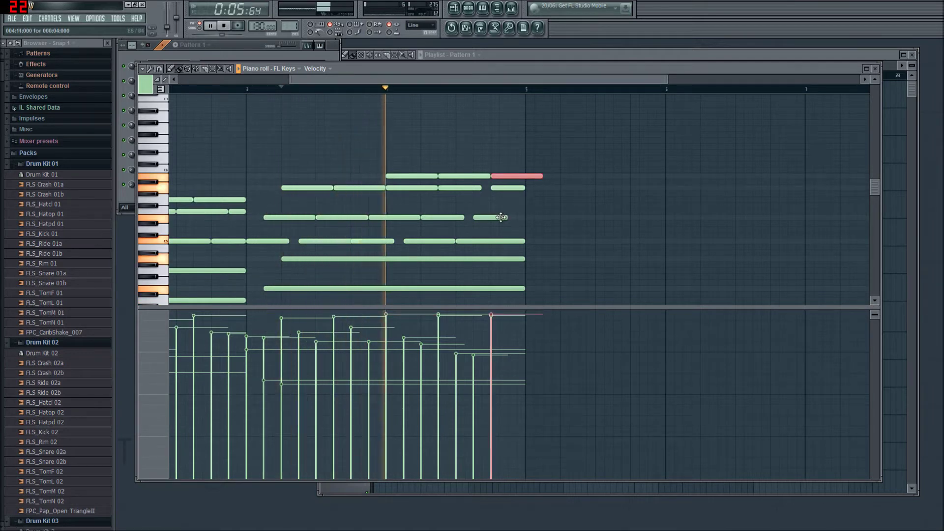
{"action": "key", "text": "space"}
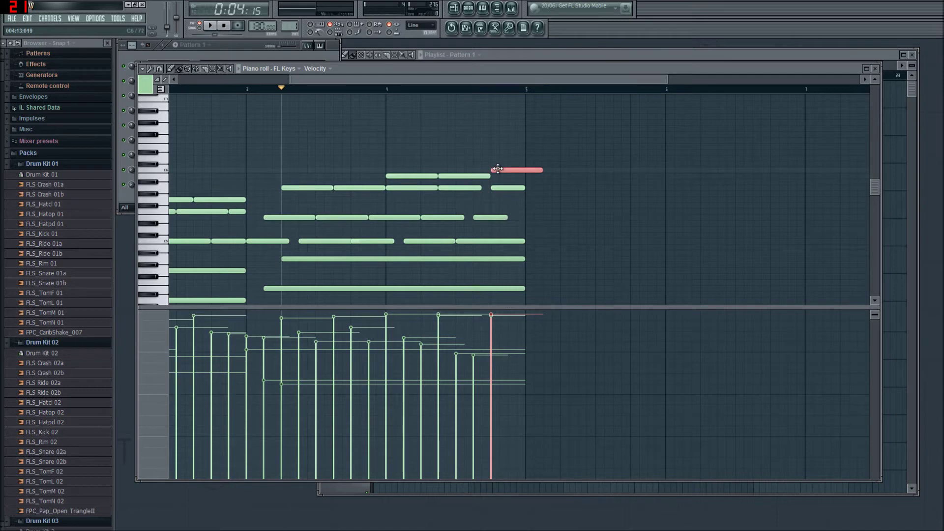
{"action": "left_click", "coordinate": [564, 158]}
{"action": "right_click", "coordinate": [568, 159]}
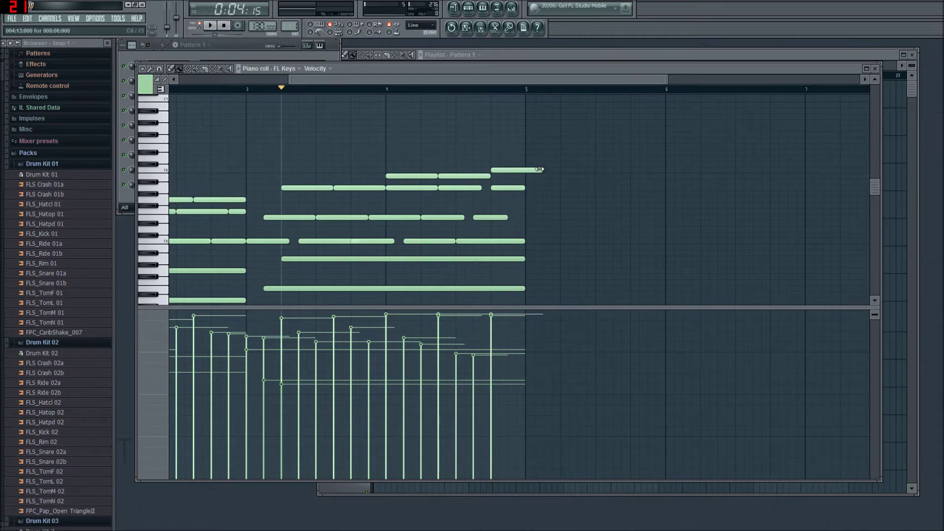
{"action": "left_click_drag", "start_coordinate": [526, 169], "coordinate": [521, 169]}
{"action": "scroll", "coordinate": [541, 197], "scroll_direction": "down", "scroll_amount": 3}
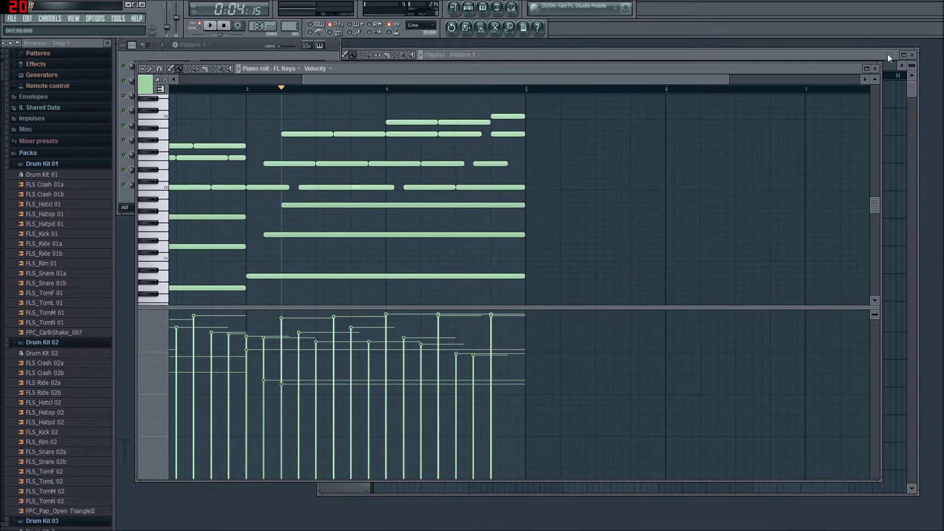
Close the FL Keys piano roll, play the song from the start, and raise master volume to 80%.
{"action": "left_click", "coordinate": [875, 70]}
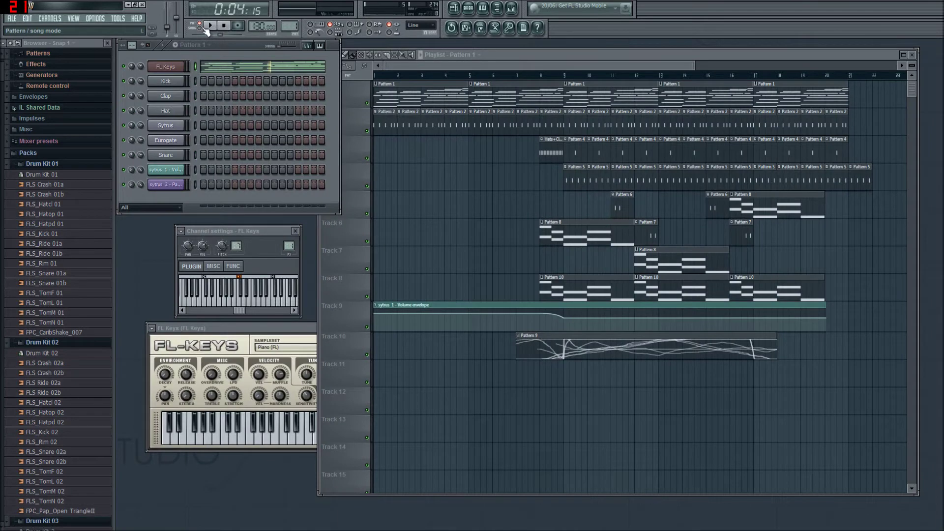
{"action": "key", "text": "space"}
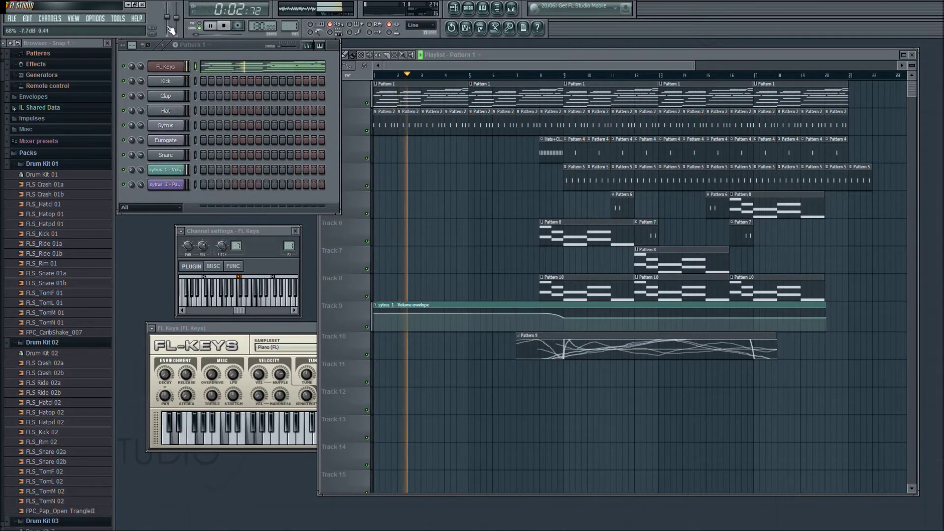
{"action": "left_click_drag", "start_coordinate": [170, 35], "coordinate": [169, 29]}
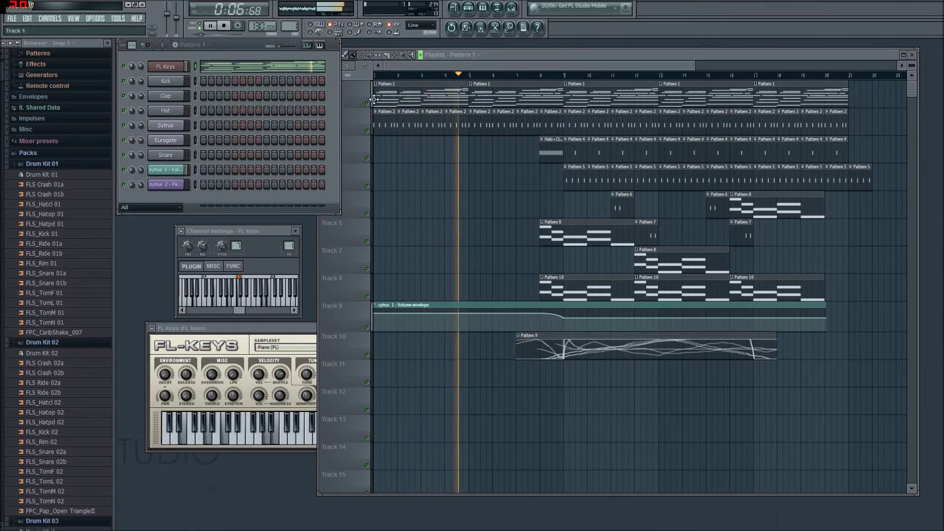
Reopen the FL Keys piano roll, review the top-line notes near bar 4, then close it.
{"action": "double_click", "coordinate": [449, 100]}
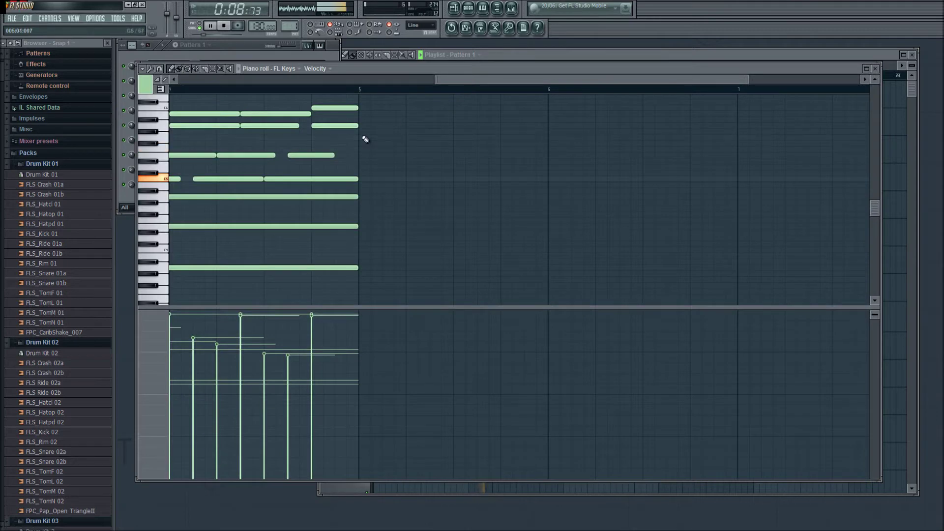
{"action": "left_click_drag", "start_coordinate": [476, 79], "coordinate": [445, 116]}
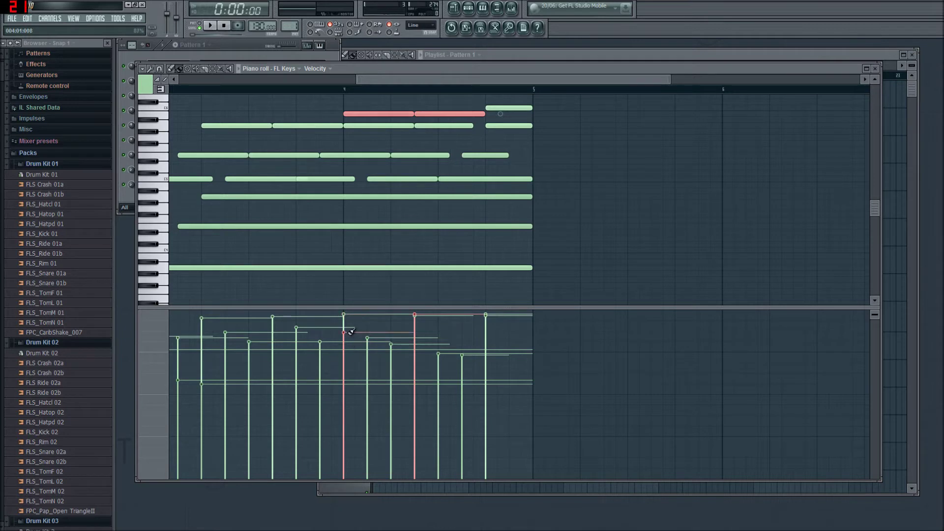
{"action": "left_click", "coordinate": [876, 69]}
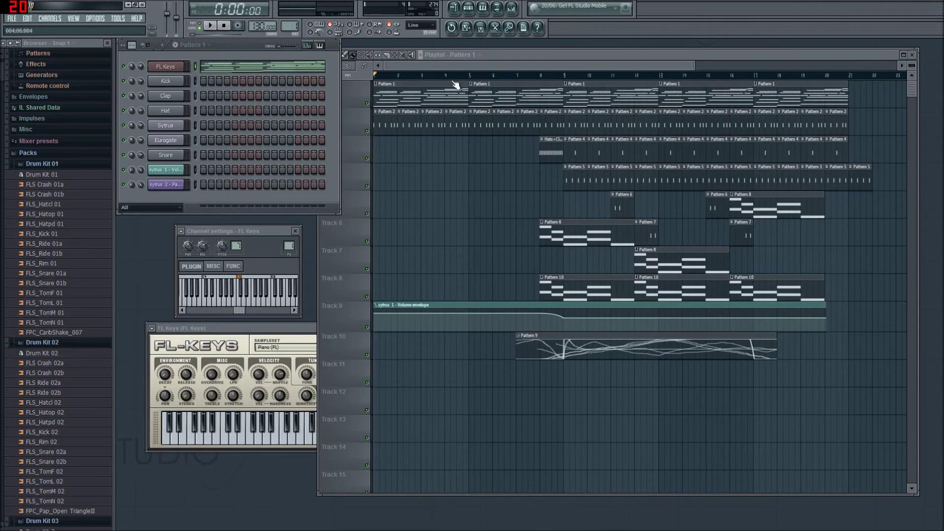
Play the arranged song from the start for about 17 seconds, then stop it.
{"action": "key", "text": "space"}
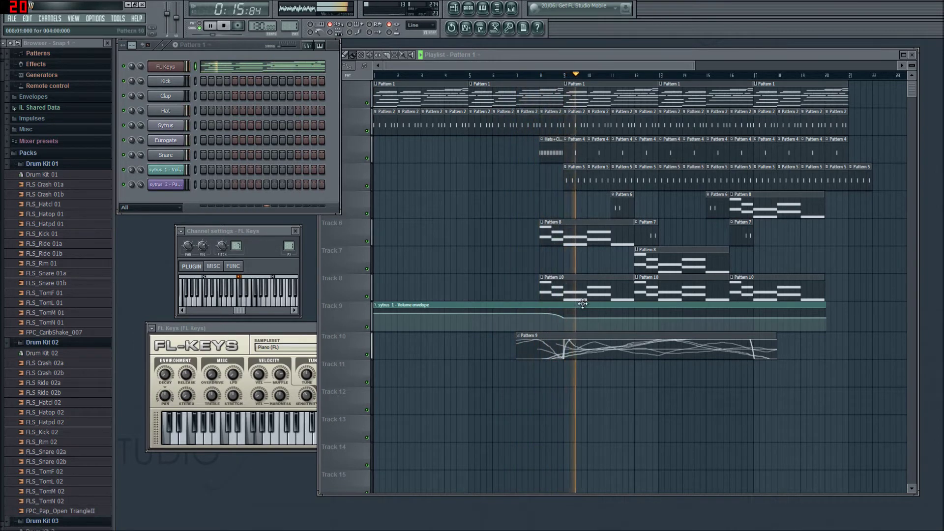
{"action": "key", "text": "space"}
Open Pattern 9's automation events and switch the editor to Master pitch.
{"action": "double_click", "coordinate": [555, 350]}
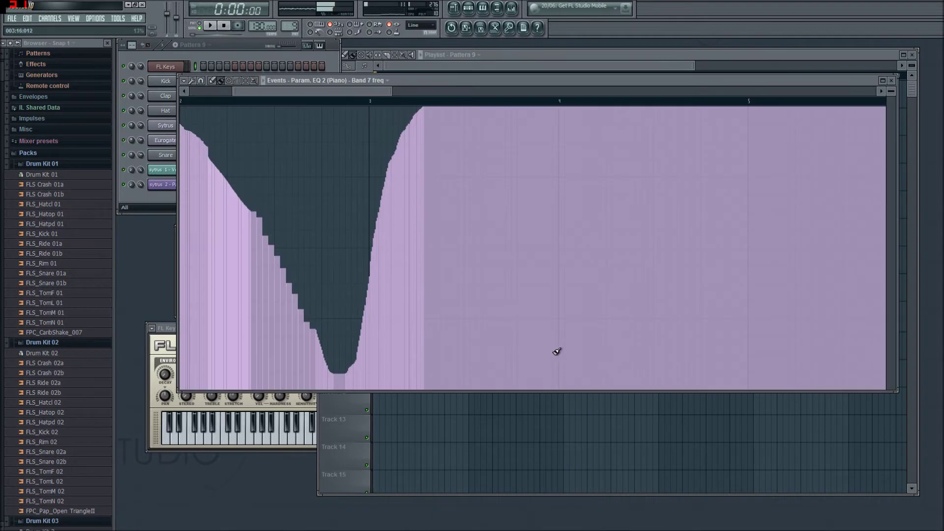
{"action": "left_click", "coordinate": [347, 80]}
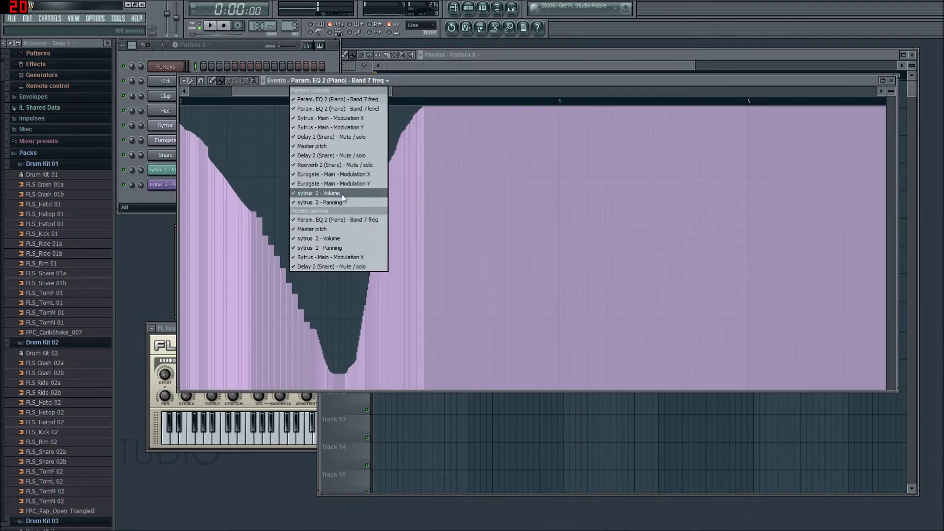
{"action": "left_click", "coordinate": [315, 146]}
{"action": "left_click_drag", "start_coordinate": [343, 93], "coordinate": [307, 94]}
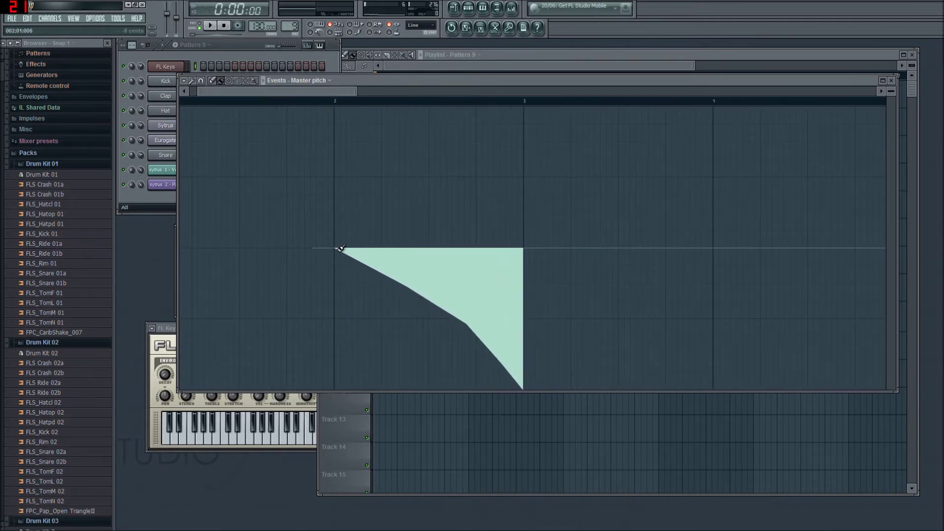
Draw a descending Master pitch line bottoming out at bar 3, then play the song.
{"action": "left_click_drag", "start_coordinate": [388, 250], "coordinate": [426, 243]}
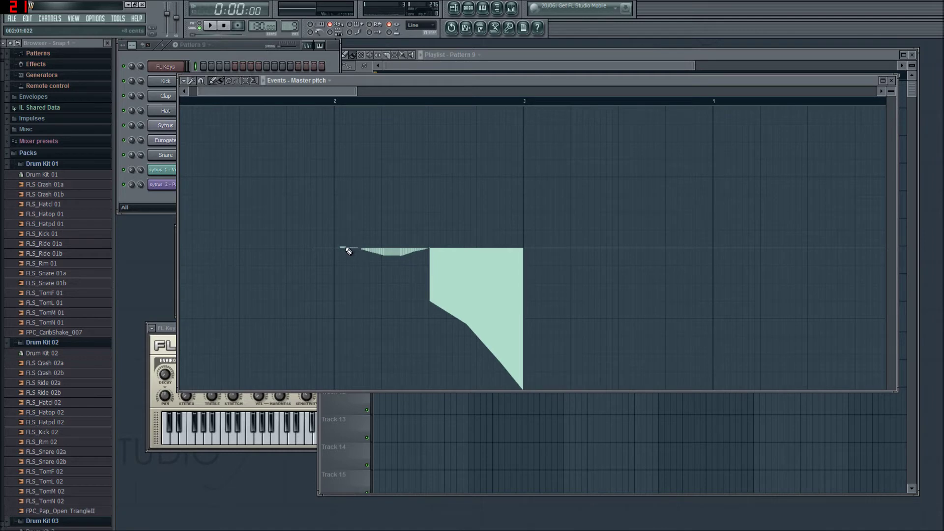
{"action": "scroll", "coordinate": [342, 253], "scroll_direction": "up", "scroll_amount": 5}
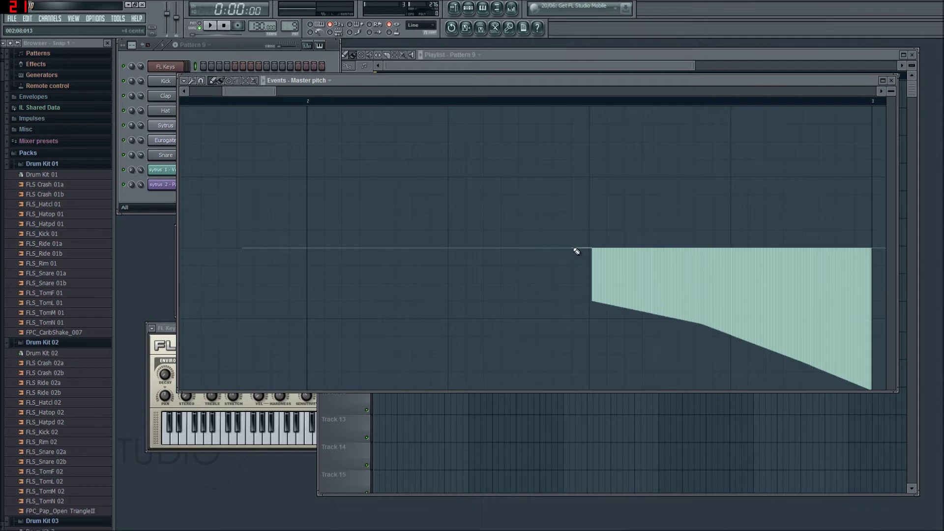
{"action": "left_click_drag", "start_coordinate": [595, 259], "coordinate": [594, 255]}
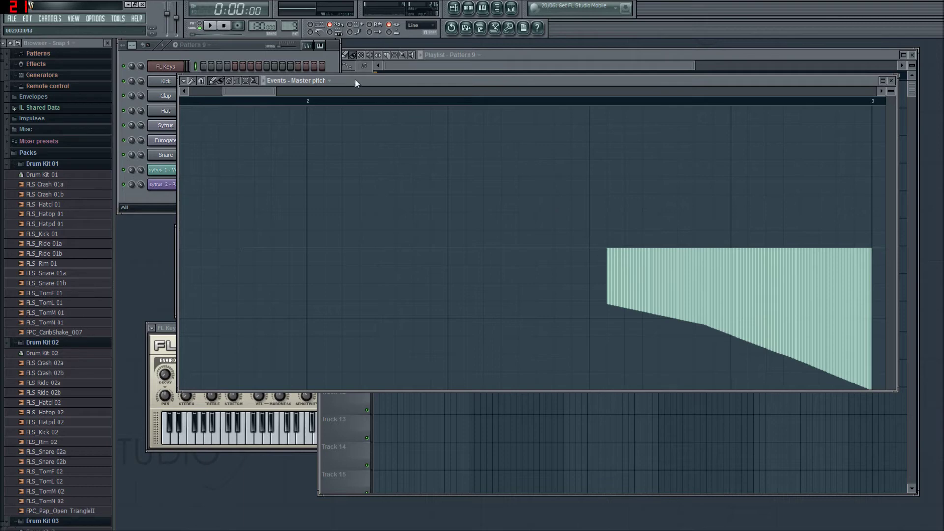
{"action": "mouse_move", "coordinate": [268, 94]}
{"action": "left_mouse_down"}
{"action": "mouse_move", "coordinate": [343, 104]}
{"action": "mouse_move", "coordinate": [285, 93]}
{"action": "left_mouse_up"}
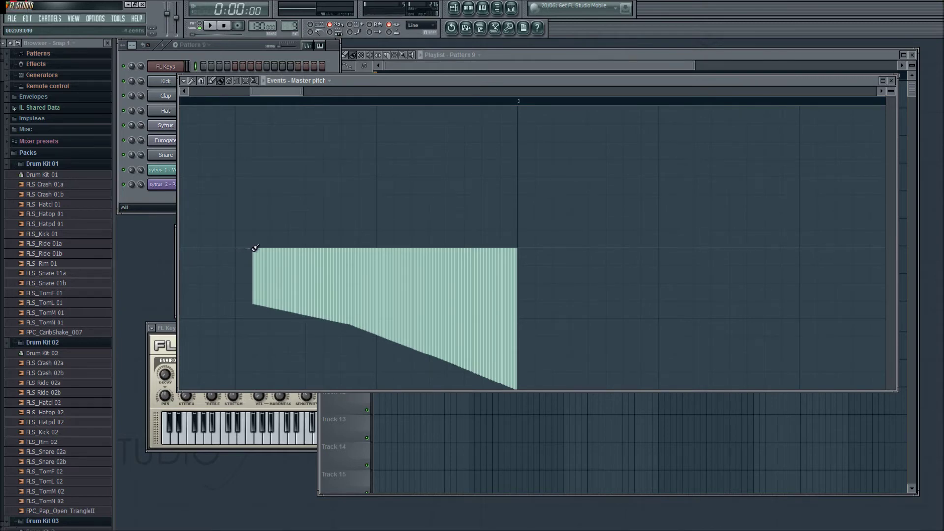
{"action": "mouse_move", "coordinate": [255, 247]}
{"action": "left_mouse_down"}
{"action": "mouse_move", "coordinate": [406, 289]}
{"action": "mouse_move", "coordinate": [493, 335]}
{"action": "mouse_move", "coordinate": [510, 350]}
{"action": "left_mouse_up"}
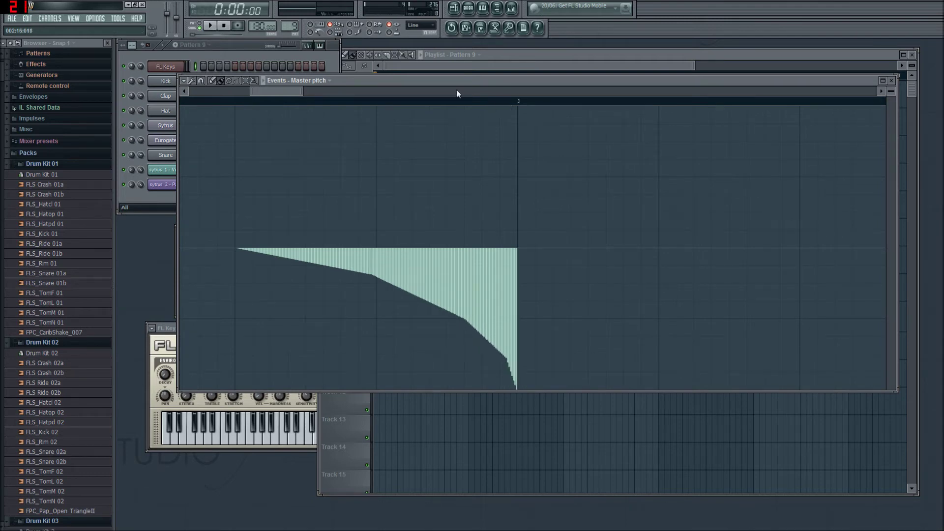
{"action": "key", "text": "space"}
Replay from just before the pitch dive, then close the Master pitch events editor.
{"action": "left_click_drag", "start_coordinate": [476, 81], "coordinate": [472, 227]}
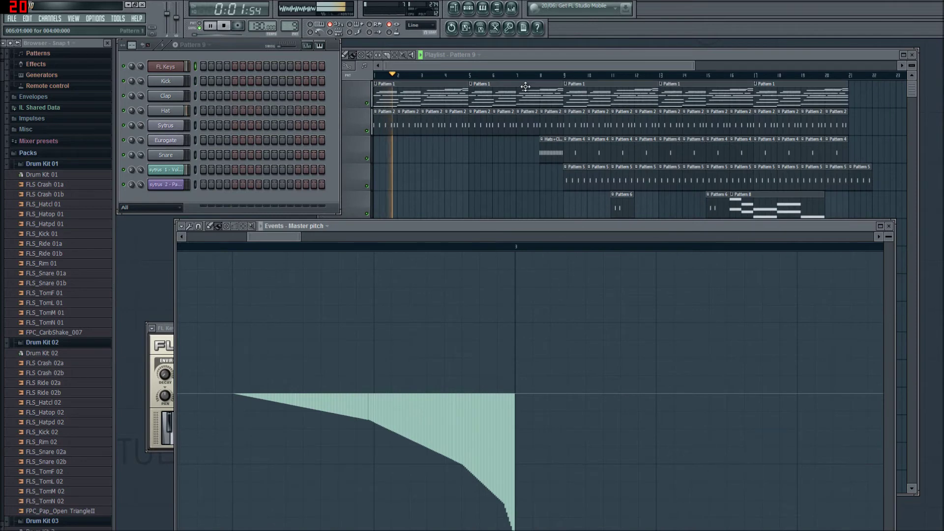
{"action": "left_click", "coordinate": [525, 76]}
{"action": "left_click", "coordinate": [274, 243]}
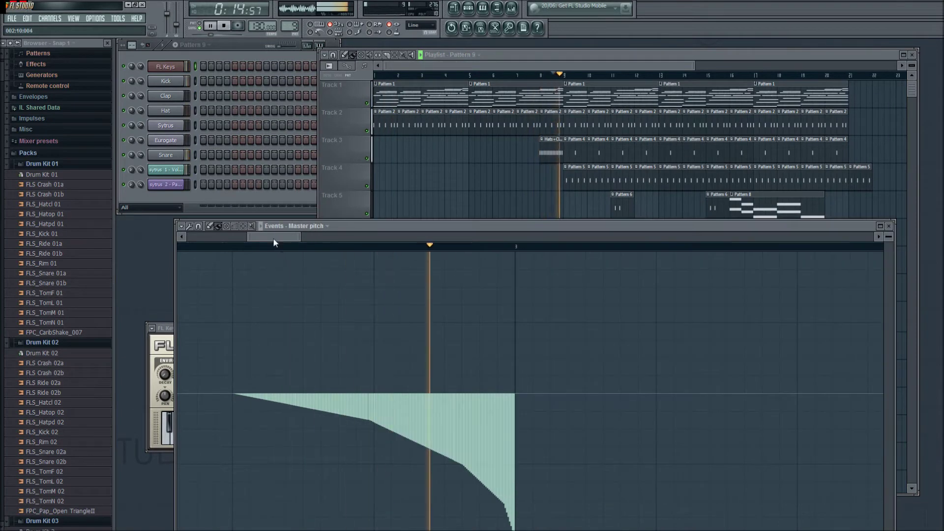
{"action": "mouse_move", "coordinate": [273, 240]}
{"action": "left_mouse_down"}
{"action": "mouse_move", "coordinate": [257, 240]}
{"action": "mouse_move", "coordinate": [304, 241]}
{"action": "mouse_move", "coordinate": [279, 241]}
{"action": "left_mouse_up"}
{"action": "left_click", "coordinate": [197, 244]}
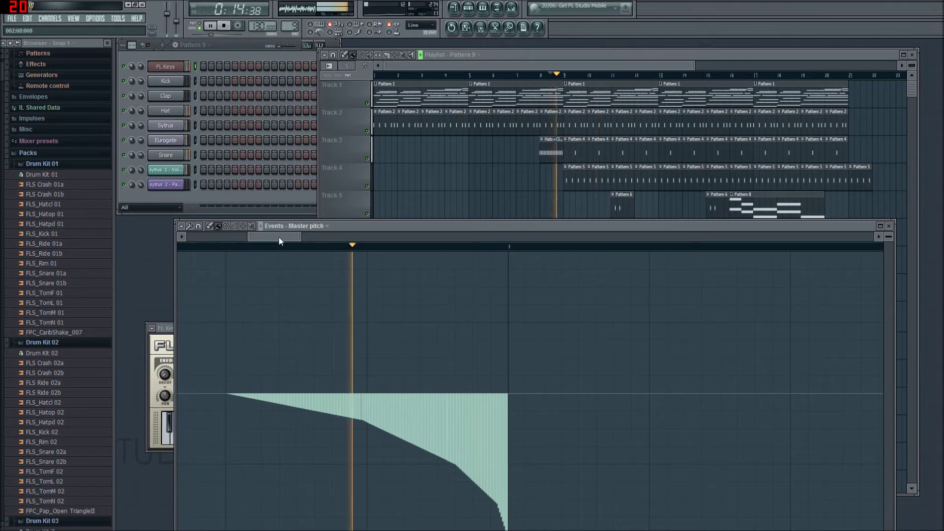
{"action": "left_click", "coordinate": [889, 226]}
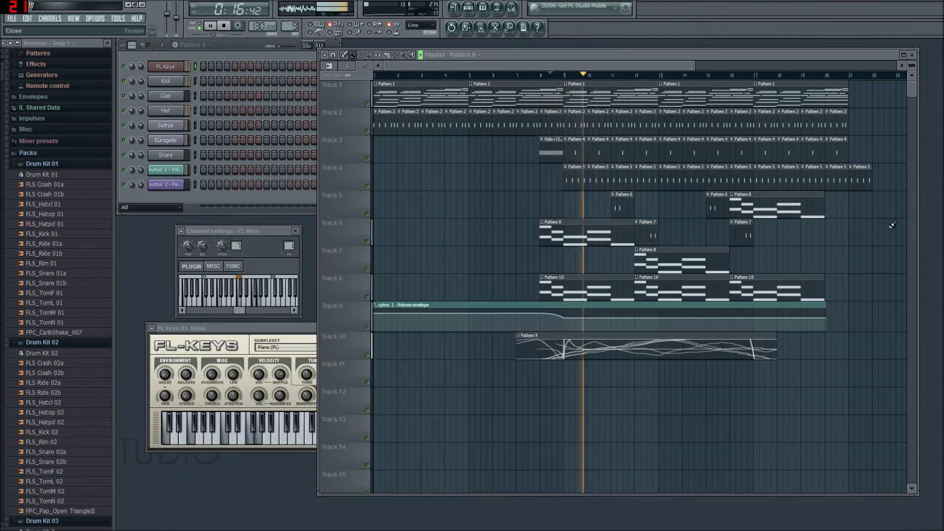
Listen again from bar 5, stop playback, and bring the Channel Rack forward.
{"action": "left_click_drag", "start_coordinate": [494, 75], "coordinate": [474, 76]}
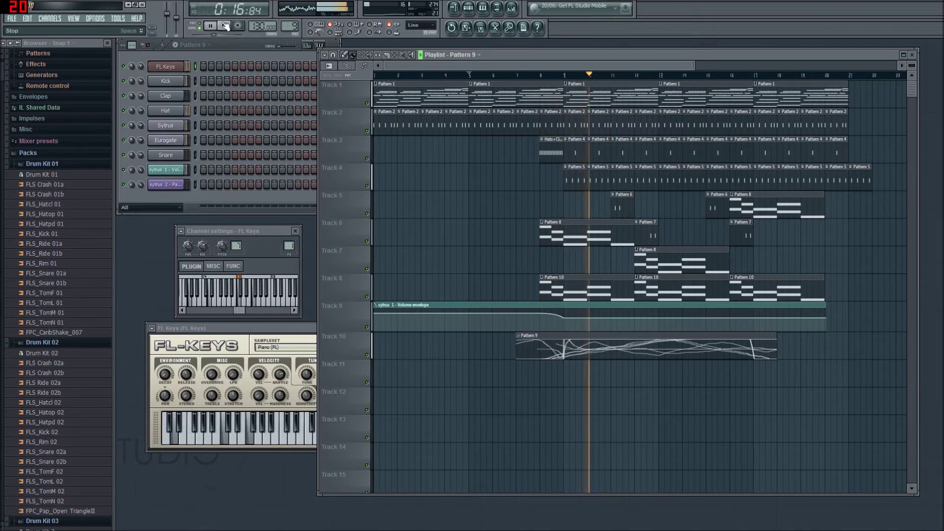
{"action": "left_click", "coordinate": [225, 26]}
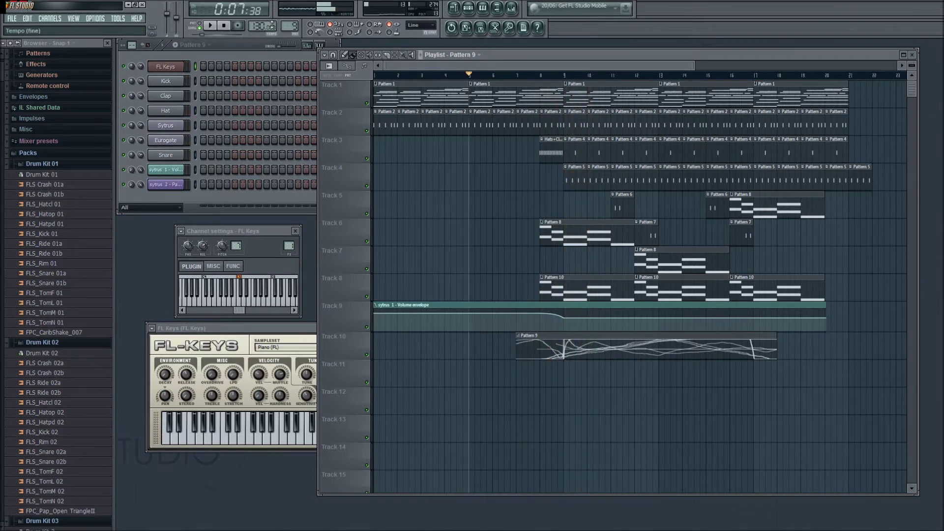
{"action": "scroll", "coordinate": [290, 26], "scroll_direction": "up", "scroll_amount": 1}
{"action": "left_click", "coordinate": [193, 64]}
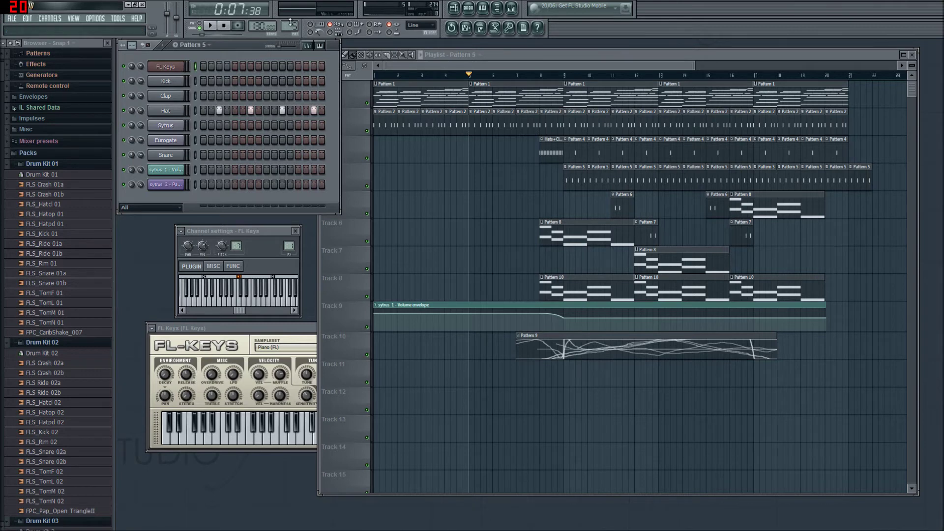
{"action": "scroll", "coordinate": [290, 23], "scroll_direction": "down", "scroll_amount": 4}
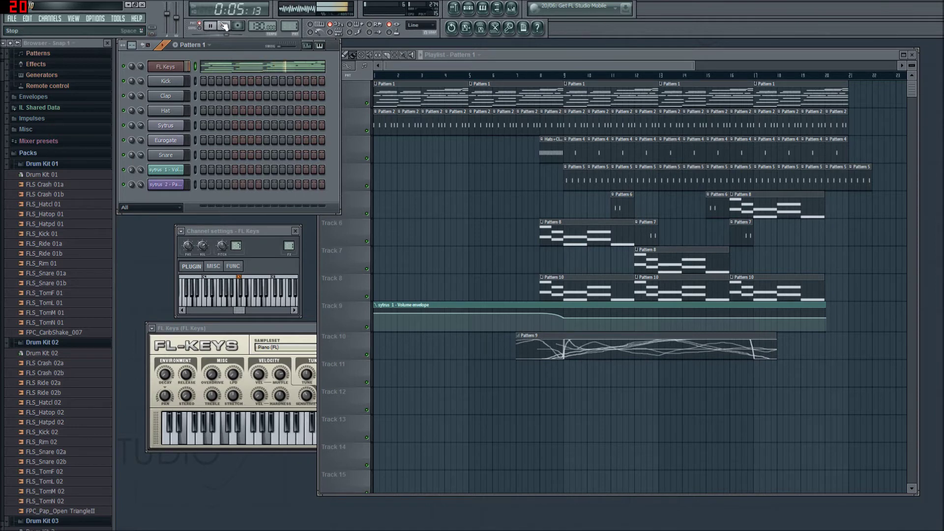
{"action": "left_click", "coordinate": [224, 26]}
Record an FL Keys melody into Pattern 11 from bar 5 with precount, then open its notes.
{"action": "scroll", "coordinate": [292, 26], "scroll_direction": "up", "scroll_amount": 4}
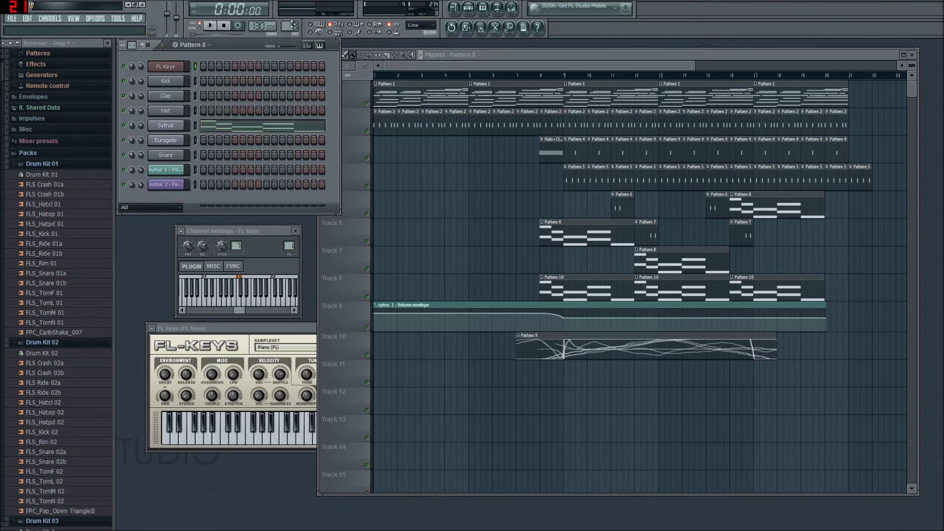
{"action": "scroll", "coordinate": [278, 25], "scroll_direction": "up", "scroll_amount": 1}
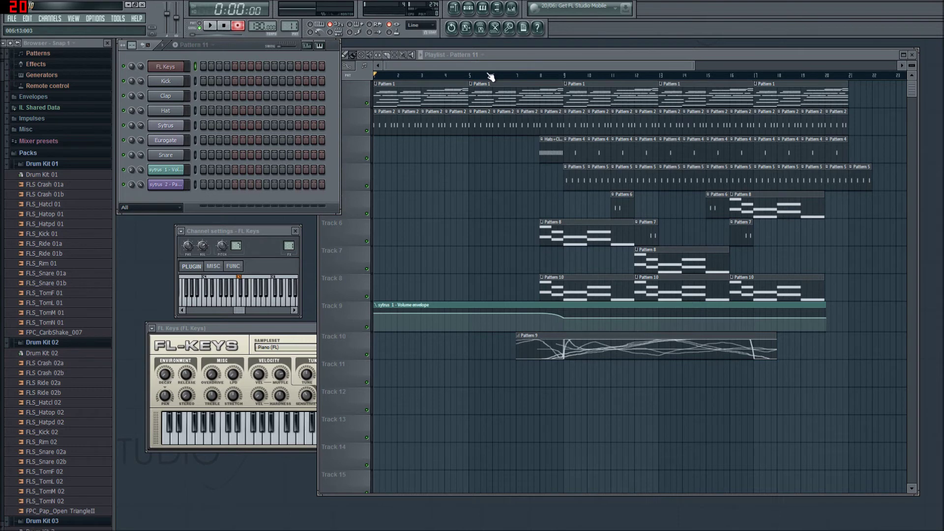
{"action": "left_click", "coordinate": [473, 77]}
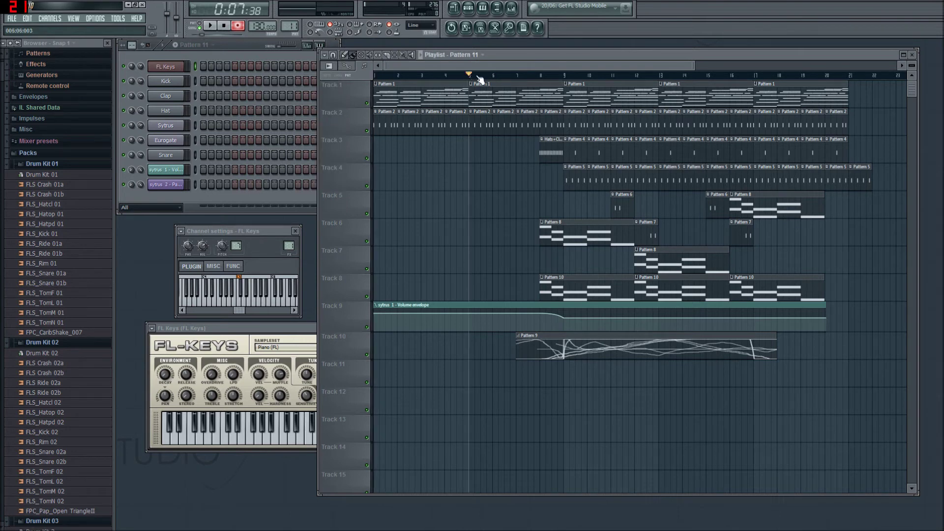
{"action": "key", "text": "space"}
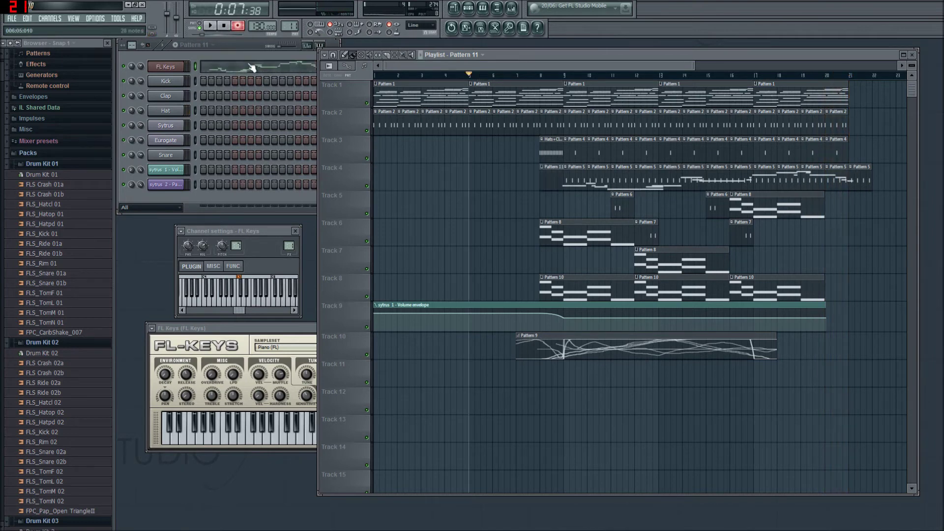
{"action": "left_click", "coordinate": [256, 68]}
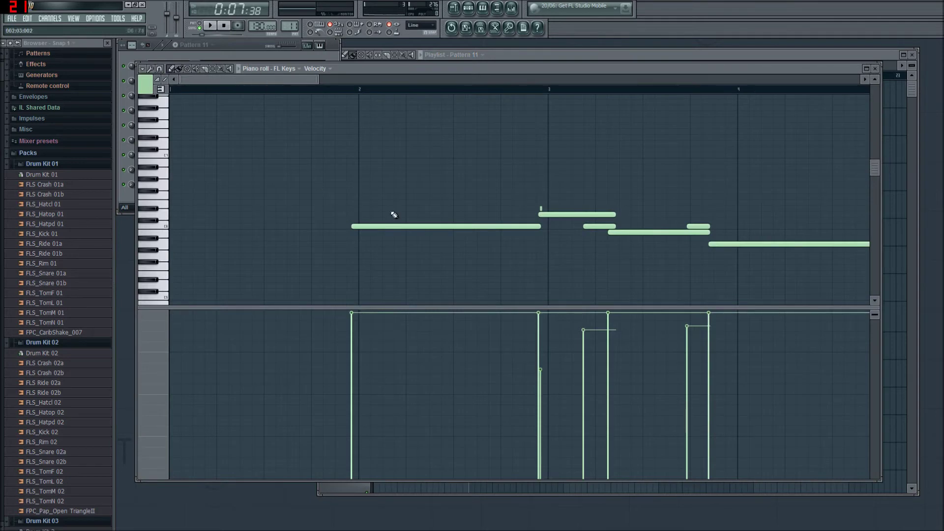
Select the recorded FL Keys notes and quantize them to the grid.
{"action": "left_click_drag", "start_coordinate": [240, 78], "coordinate": [343, 164]}
{"action": "key", "text": "alt+r"}
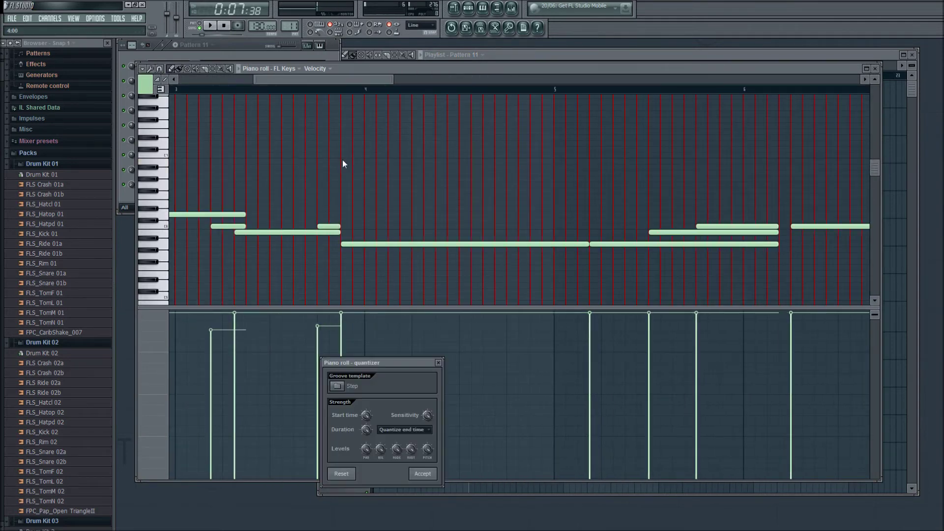
{"action": "key", "text": "Return"}
Preview the quantized melody from its first note and review it through bar 18.
{"action": "left_click_drag", "start_coordinate": [350, 80], "coordinate": [324, 195]}
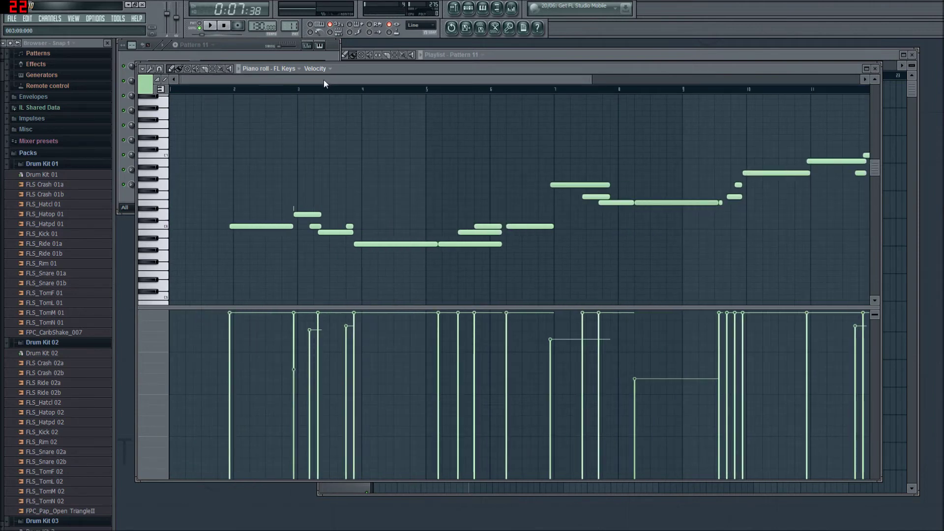
{"action": "scroll", "coordinate": [260, 223], "scroll_direction": "up", "scroll_amount": 4}
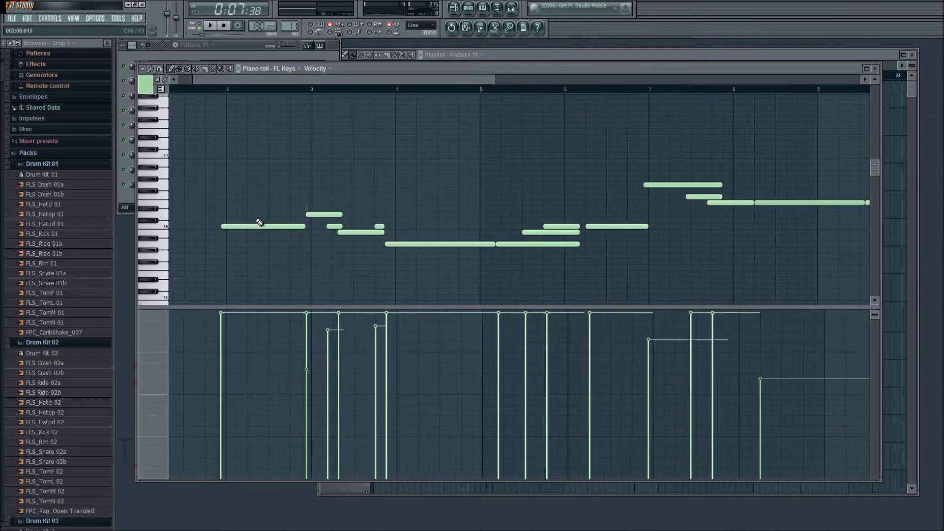
{"action": "left_click", "coordinate": [246, 225]}
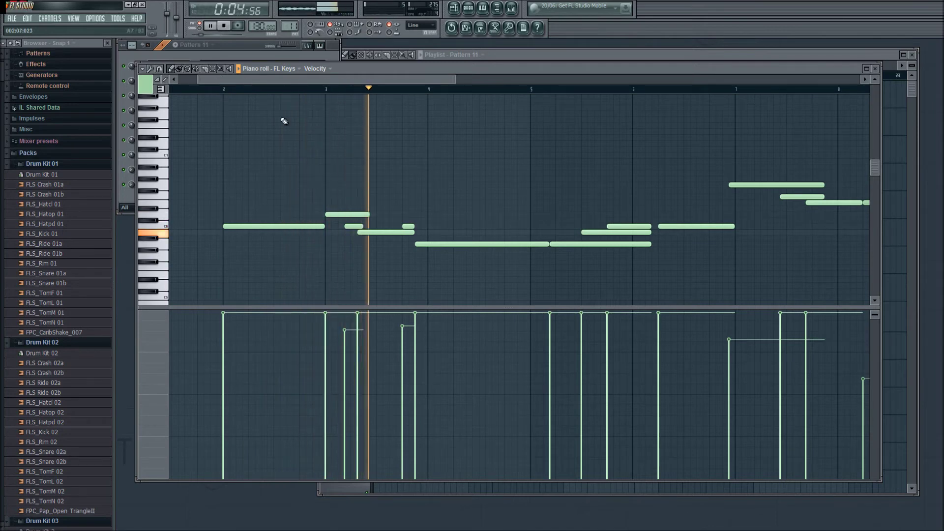
{"action": "key", "text": "space"}
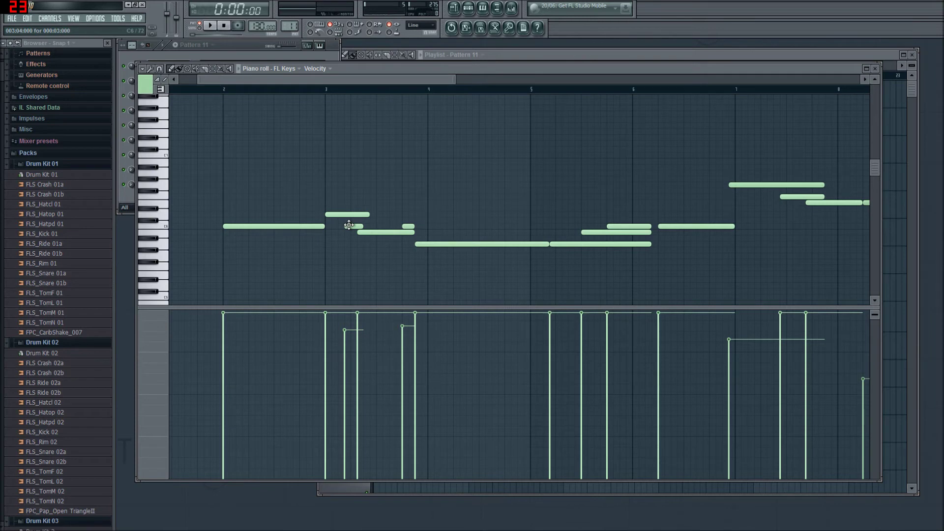
{"action": "scroll", "coordinate": [363, 78], "scroll_direction": "up", "scroll_amount": 3}
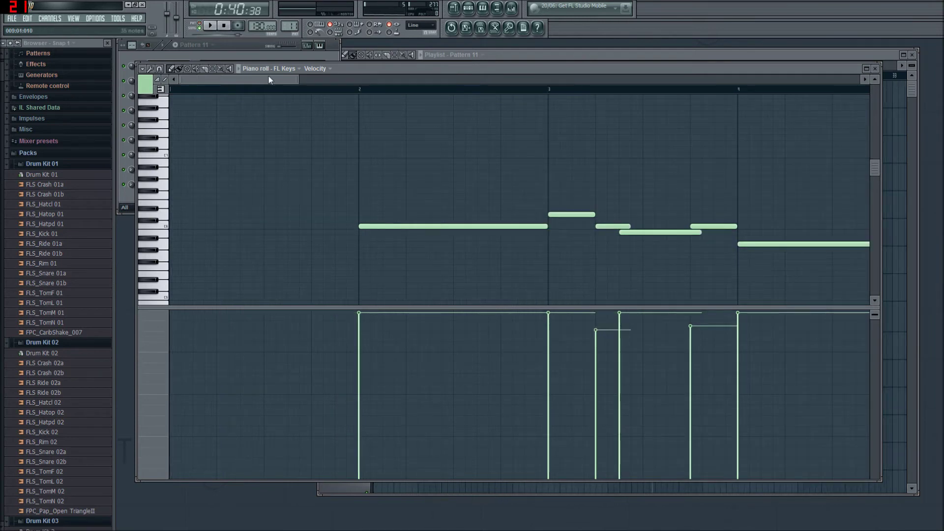
{"action": "left_click_drag", "start_coordinate": [277, 82], "coordinate": [864, 74]}
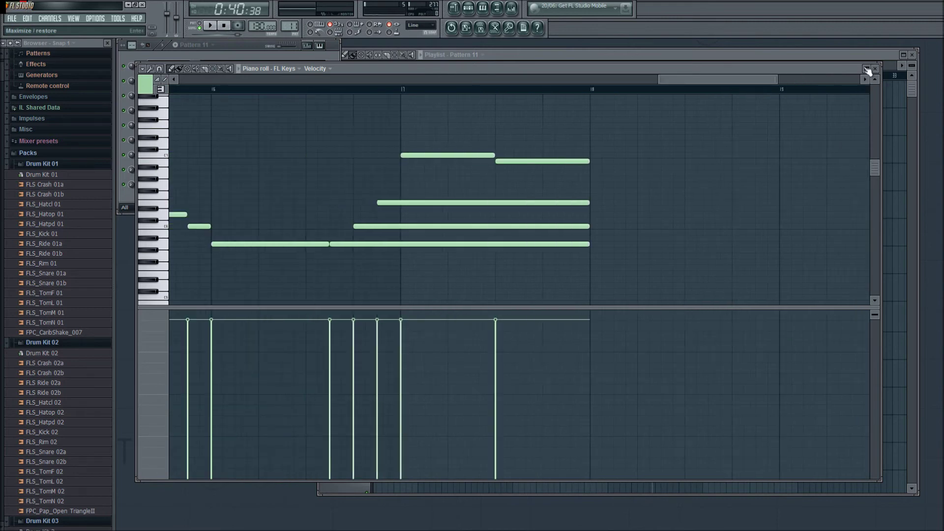
Close the piano roll and play the song from the playlist.
{"action": "left_click", "coordinate": [878, 71]}
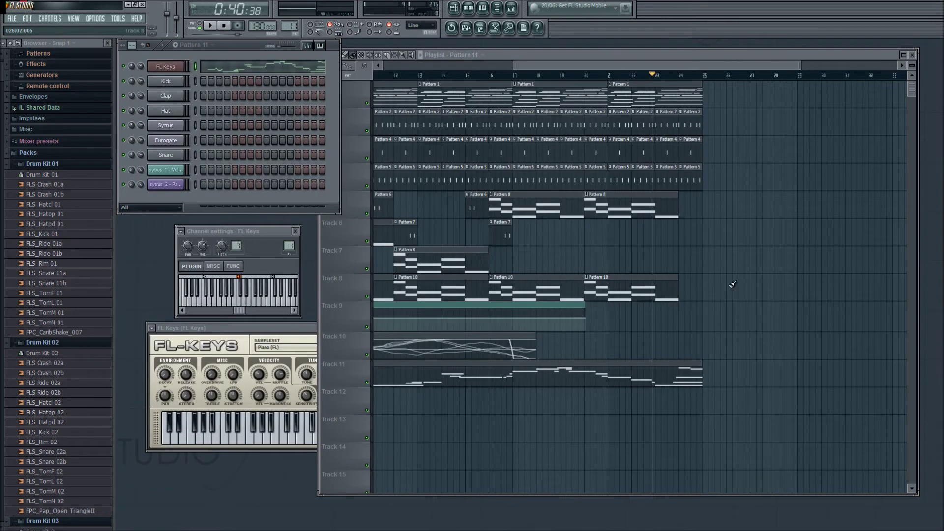
{"action": "left_click_drag", "start_coordinate": [711, 67], "coordinate": [631, 69]}
{"action": "key", "text": "space"}
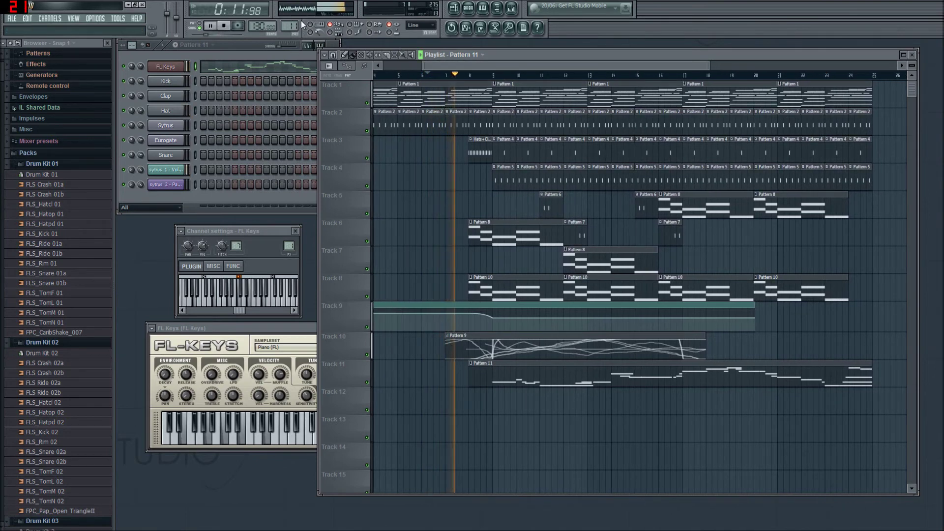
Switch to Pattern 9, view the mixer, stop playback and open the Options menu.
{"action": "key", "text": "9"}
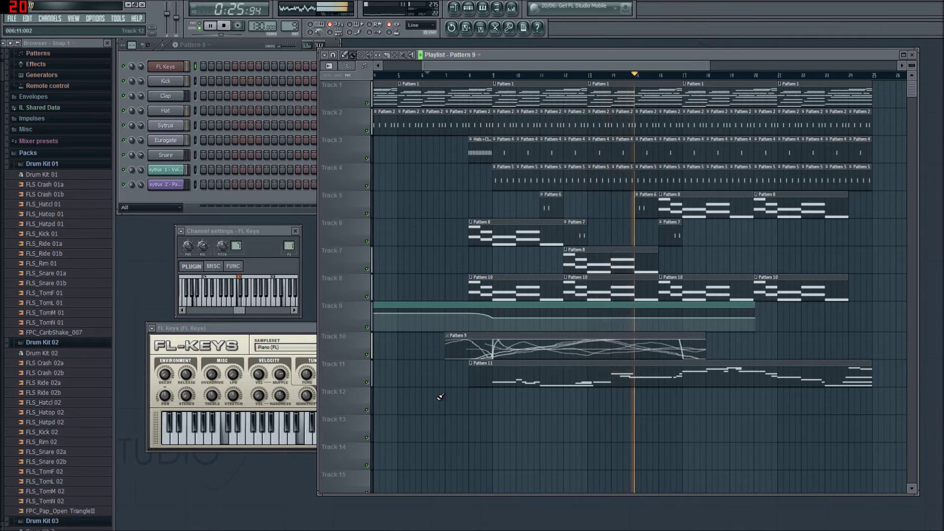
{"action": "key", "text": "F9"}
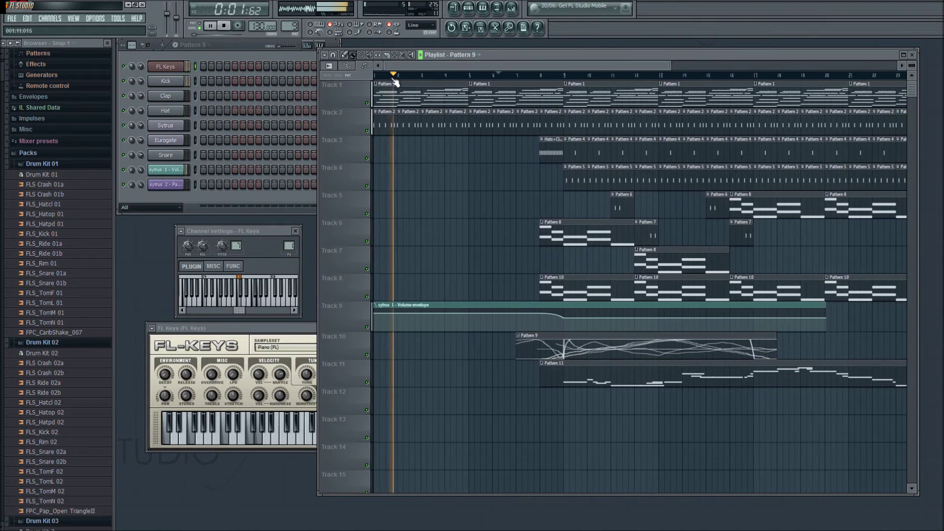
{"action": "left_click", "coordinate": [223, 26]}
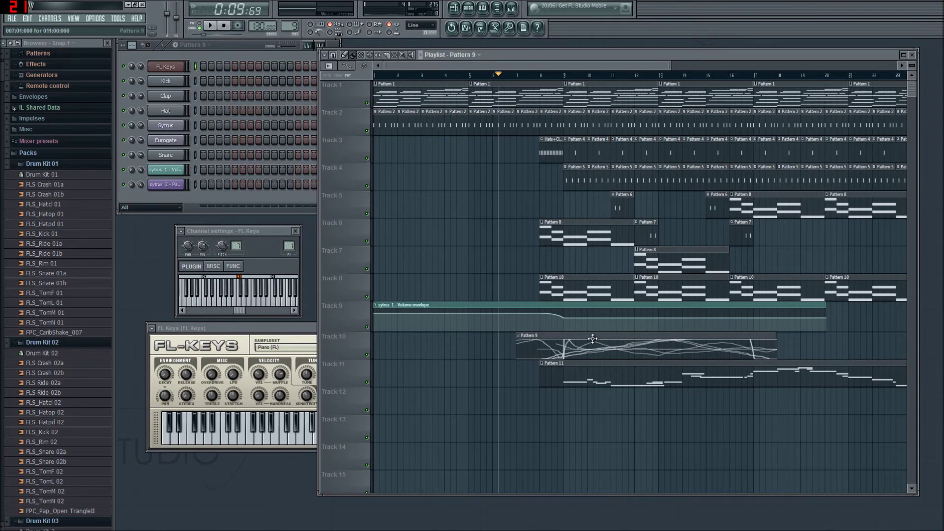
{"action": "left_click_drag", "start_coordinate": [535, 63], "coordinate": [491, 58]}
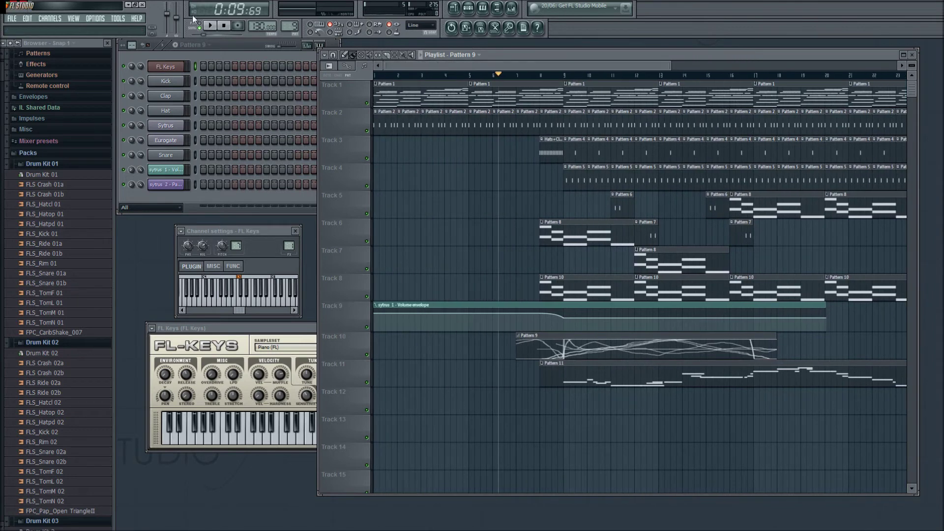
{"action": "left_click", "coordinate": [95, 18]}
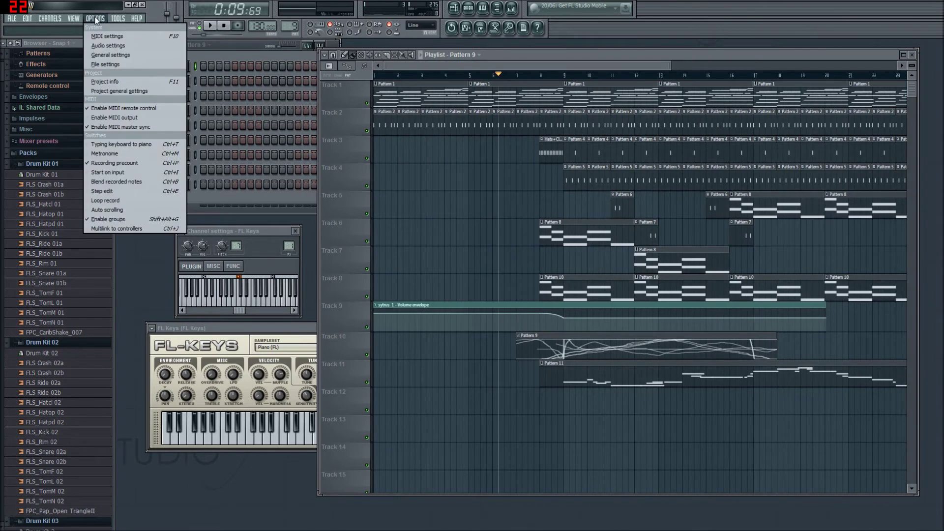
In Audio settings, choose 512-point sinc resampling and dismiss the slow-rendering warning.
{"action": "left_click", "coordinate": [107, 36]}
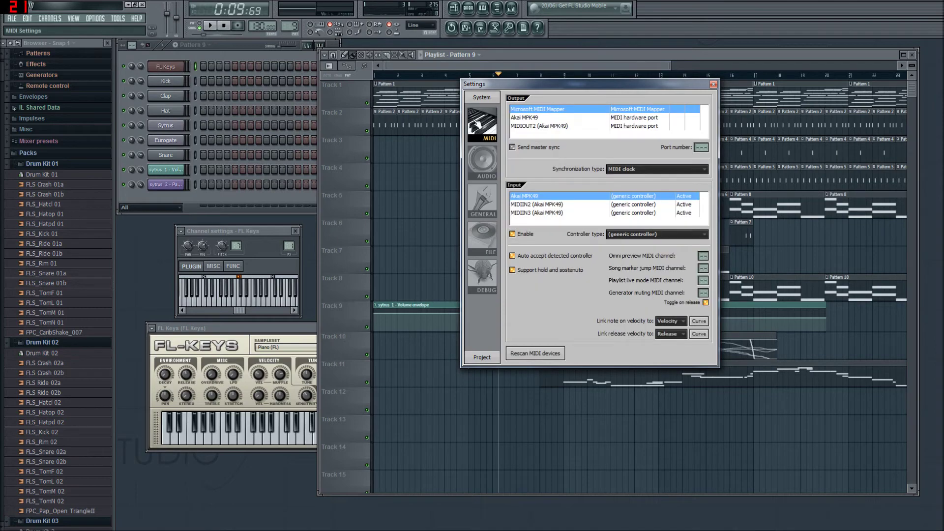
{"action": "left_click_drag", "start_coordinate": [612, 88], "coordinate": [406, 93]}
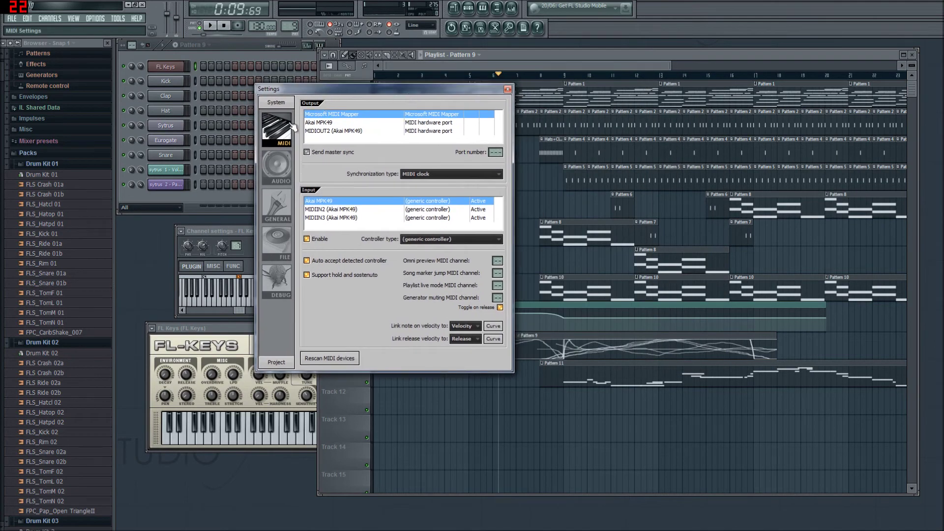
{"action": "left_click", "coordinate": [280, 166]}
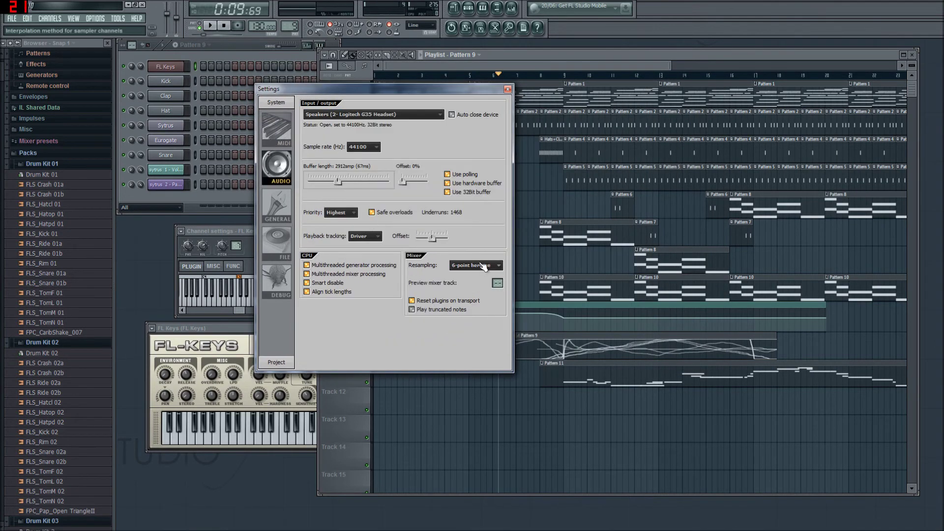
{"action": "left_click", "coordinate": [464, 267]}
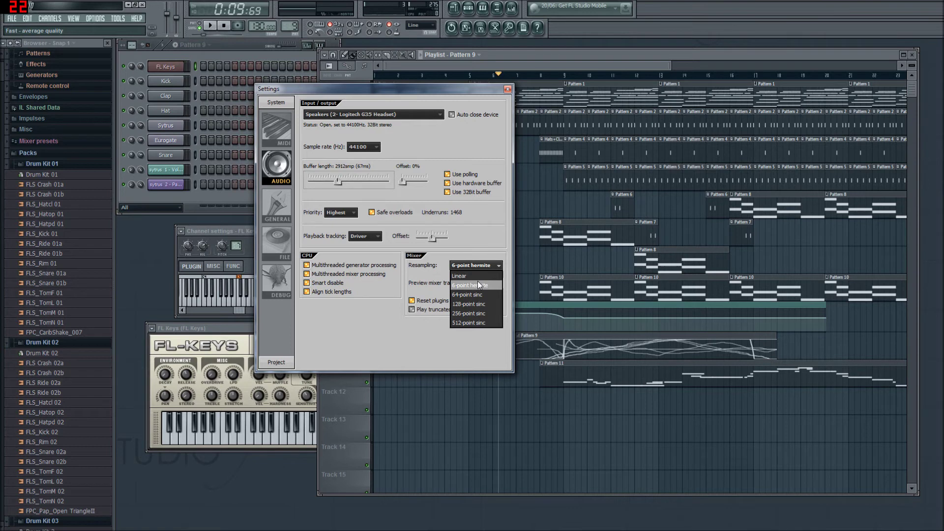
{"action": "left_click", "coordinate": [476, 322]}
{"action": "left_click", "coordinate": [568, 324]}
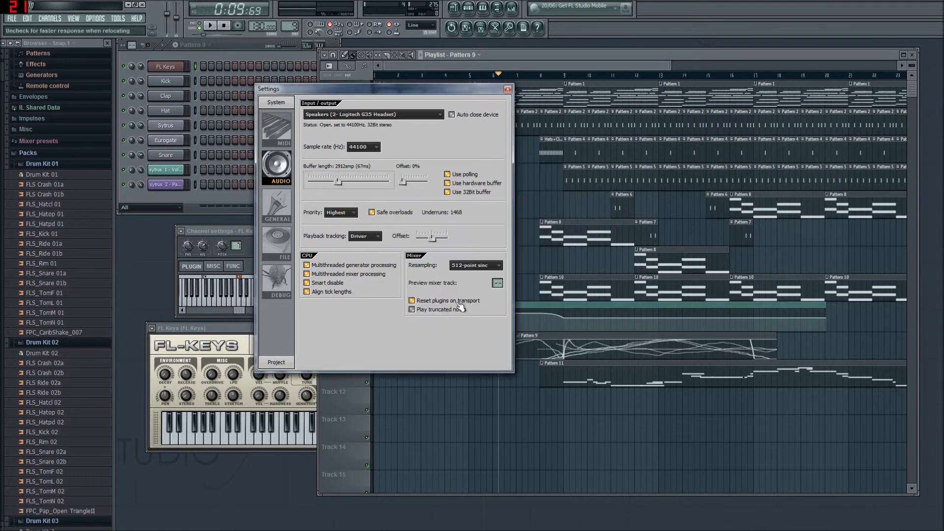
Confirm 512-point sinc resampling again, acknowledge the warnings, and close the settings.
{"action": "left_click", "coordinate": [475, 265]}
{"action": "left_click", "coordinate": [470, 322]}
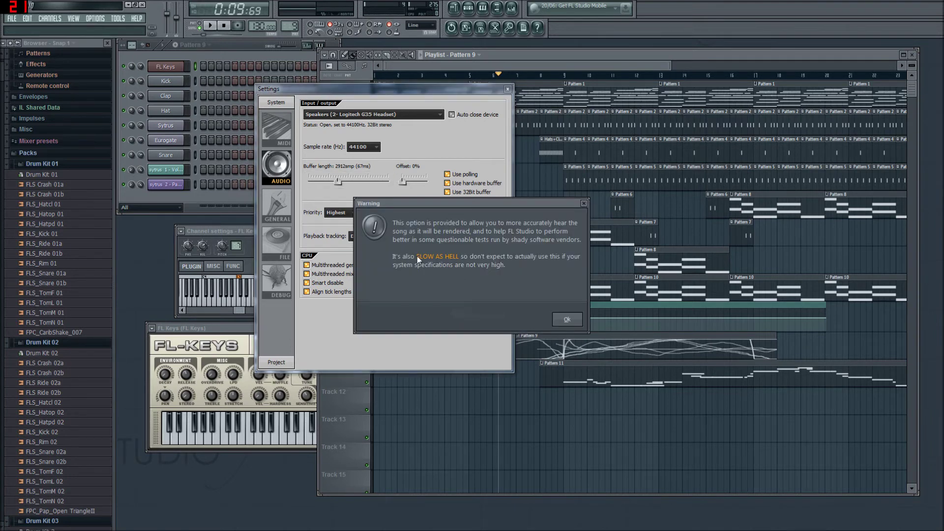
{"action": "left_click", "coordinate": [567, 319]}
{"action": "left_click", "coordinate": [475, 266]}
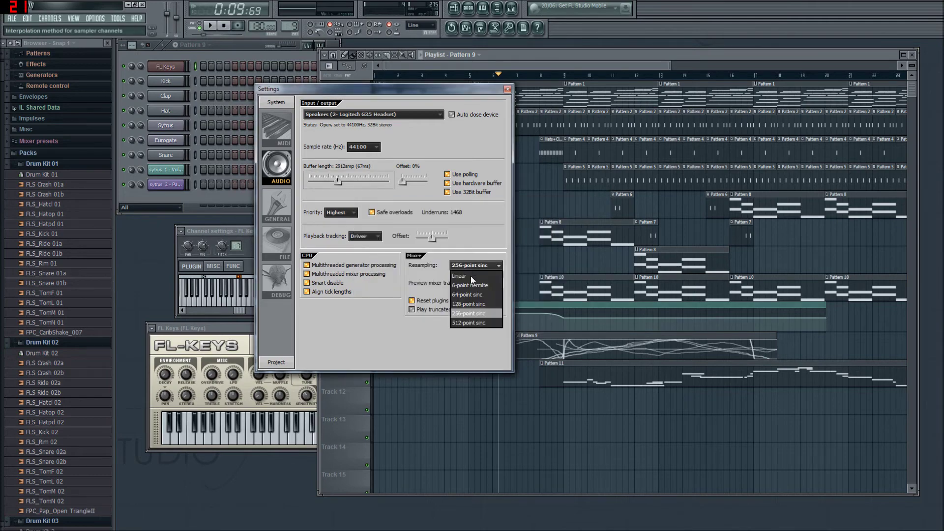
{"action": "left_click", "coordinate": [475, 322]}
{"action": "left_click", "coordinate": [568, 318]}
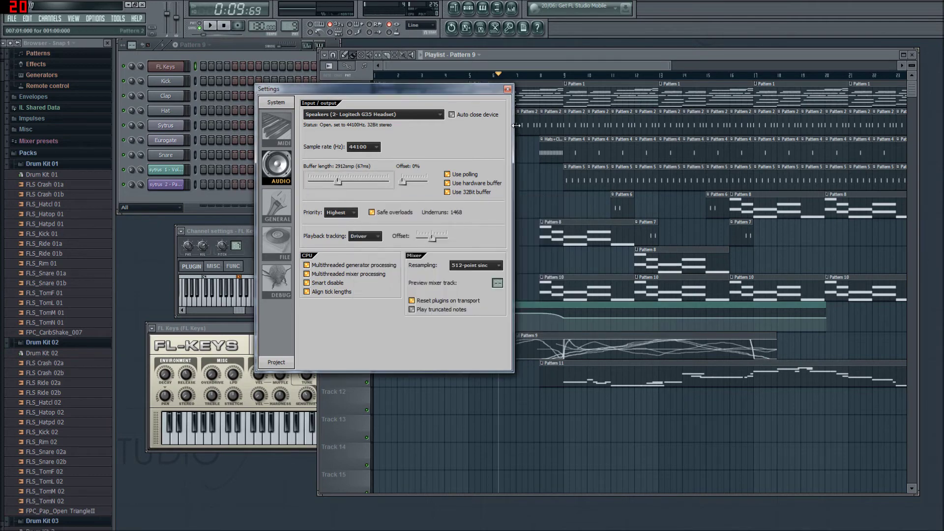
{"action": "left_click", "coordinate": [508, 89]}
{"action": "left_click_drag", "start_coordinate": [498, 74], "coordinate": [799, 79]}
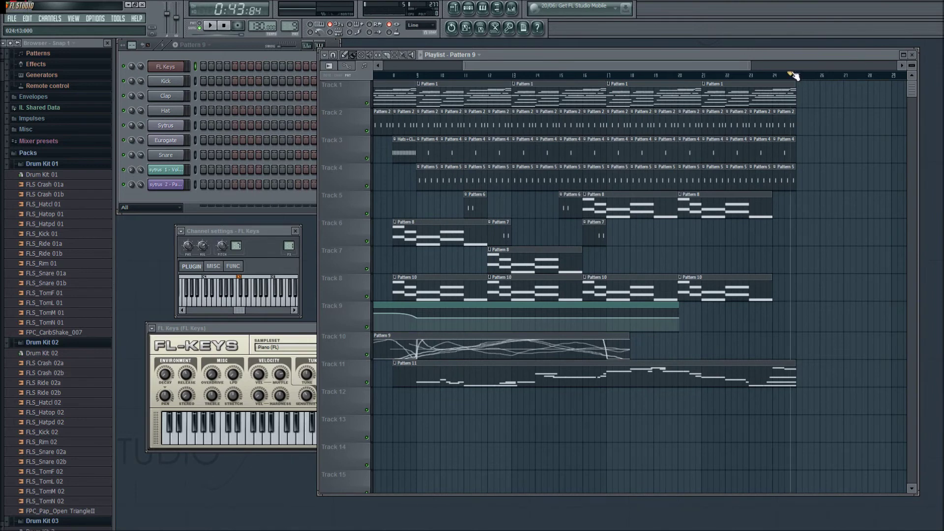
Rewind the song to the start and open the Project info page.
{"action": "mouse_move", "coordinate": [801, 80]}
{"action": "left_mouse_down"}
{"action": "mouse_move", "coordinate": [789, 74]}
{"action": "mouse_move", "coordinate": [803, 78]}
{"action": "left_mouse_up"}
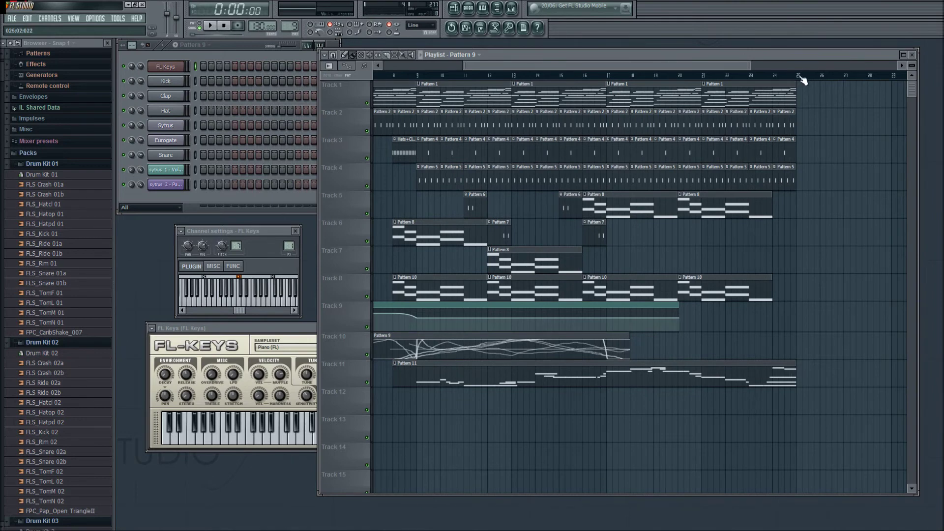
{"action": "left_click_drag", "start_coordinate": [543, 64], "coordinate": [391, 66]}
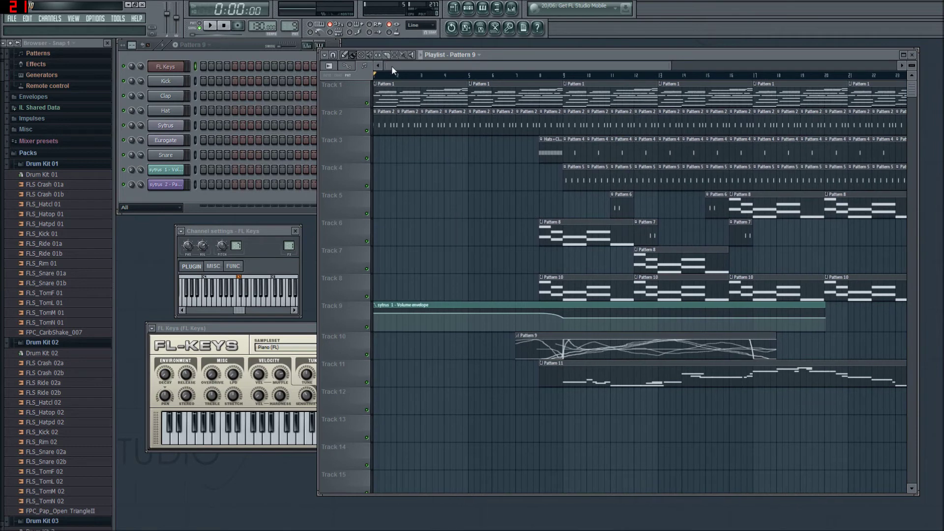
{"action": "left_click", "coordinate": [528, 31]}
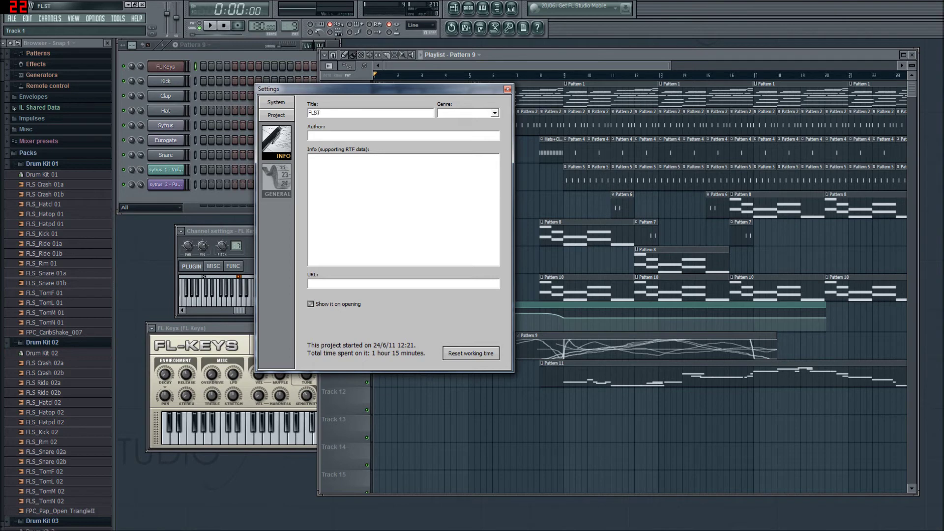
Enter the author's name and set the genre to Tutorial.
{"action": "left_click", "coordinate": [419, 138]}
{"action": "type", "text": "Ignyte"}
{"action": "left_click", "coordinate": [465, 112]}
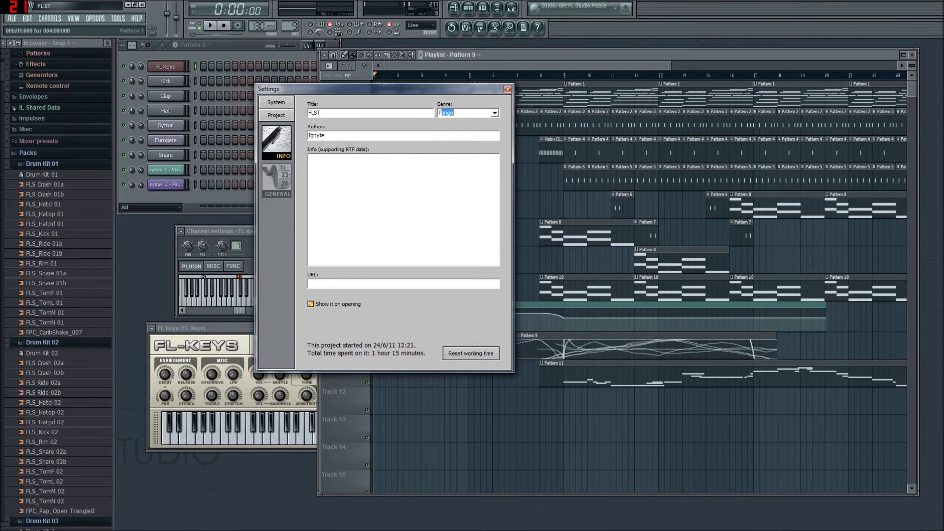
{"action": "type", "text": "Tutor"}
{"action": "type", "text": "he tuor"}
{"action": "type", "text": "ial that one czaN"}
Fix a typo and finish the description's first line pointing to the YouTube channel.
{"action": "key", "text": "Caps_Lock"}
{"action": "type", "text": "N"}
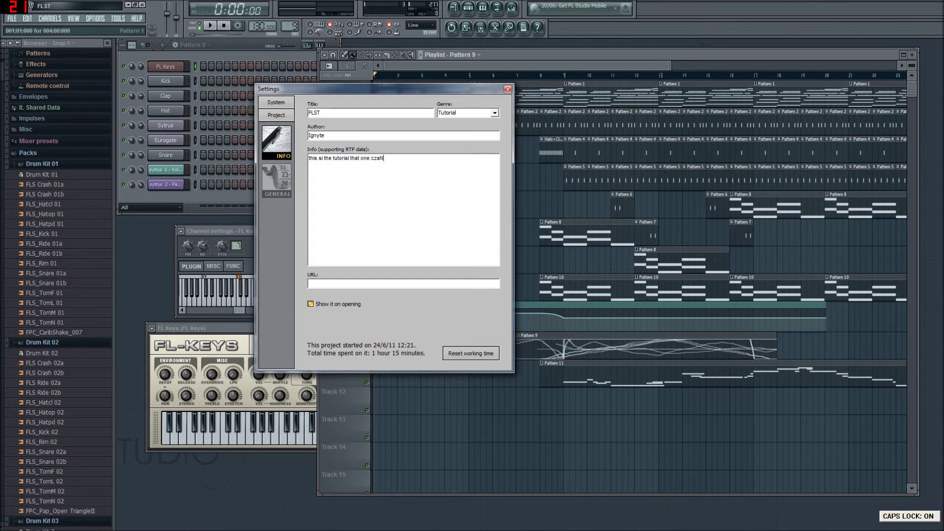
{"action": "key", "text": "BackSpace"}
{"action": "key", "text": "BackSpace"}
{"action": "key", "text": "BackSpace"}
{"action": "key", "text": "Caps_Lock"}
{"action": "key", "text": "BackSpace"}
{"action": "type", "text": "on youtub"}
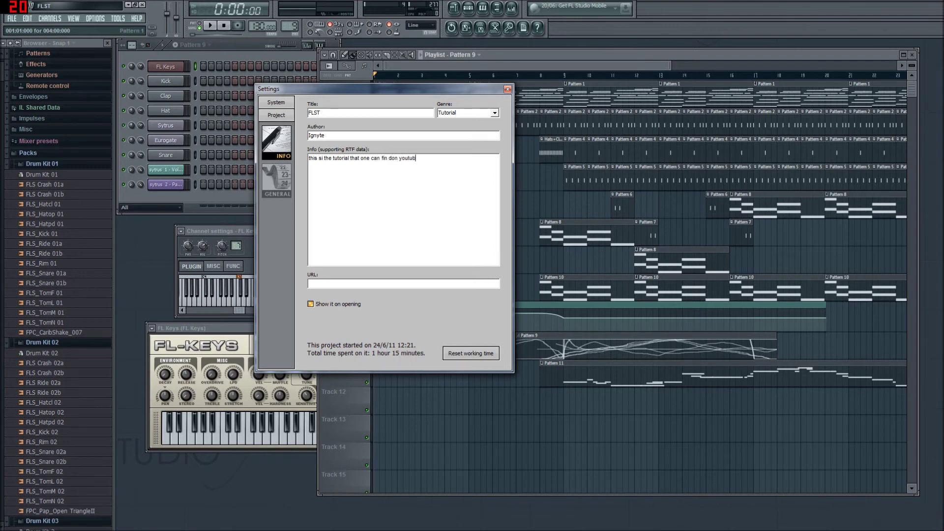
{"action": "type", "text": "e.com @ youtube.com/DJignyte"}
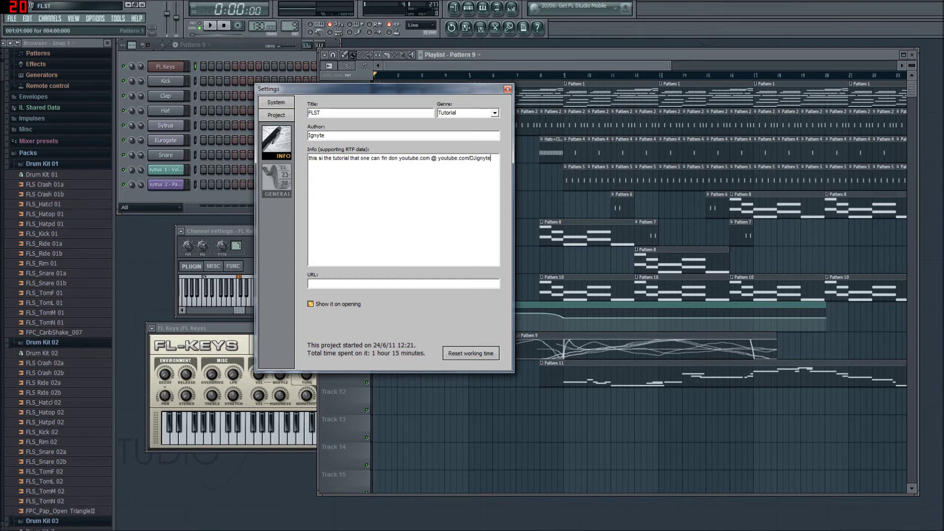
{"action": "type", "text": "."}
{"action": "key", "text": "Return"}
Add lines saying the song will be up for FREE! download, then 'beacuse, I'm...'.
{"action": "type", "text": "I will place this song up for free download at"}
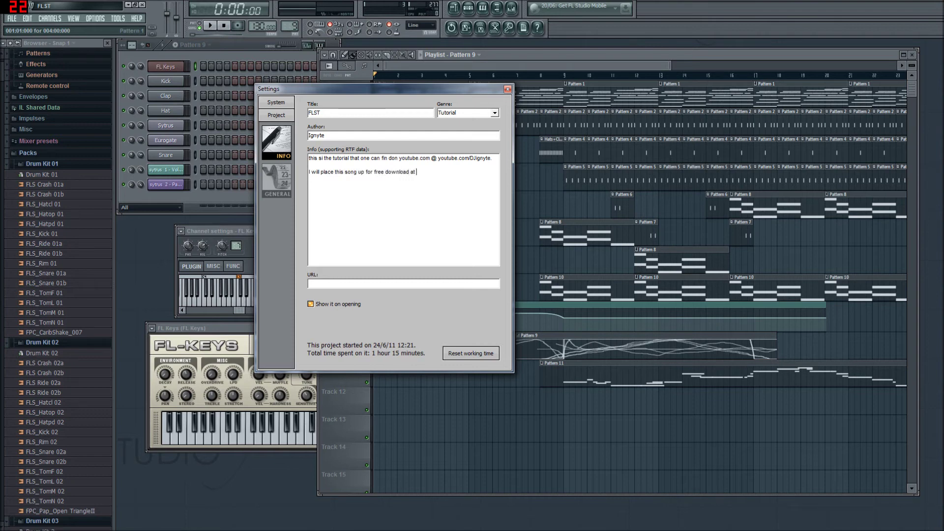
{"action": "type", "text": " some sort of file sharing website for y"}
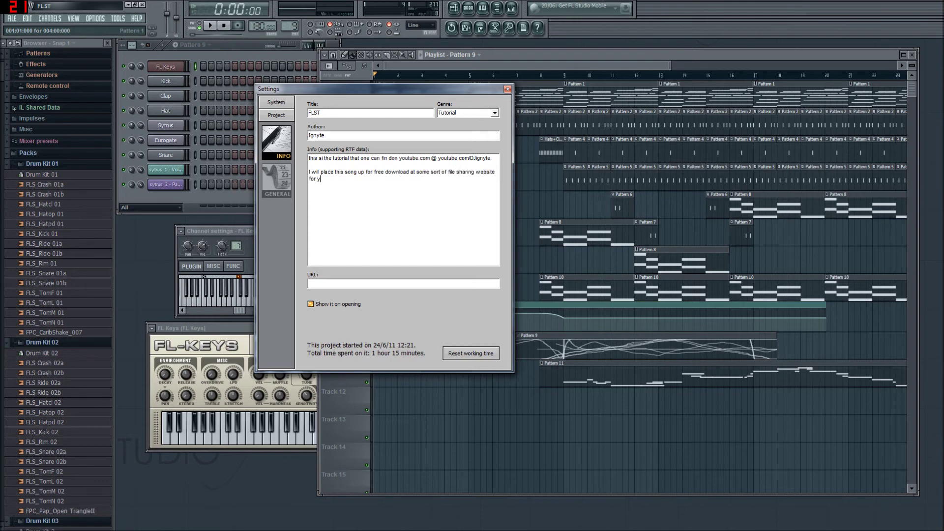
{"action": "type", "text": "you gheys to download and play with fo"}
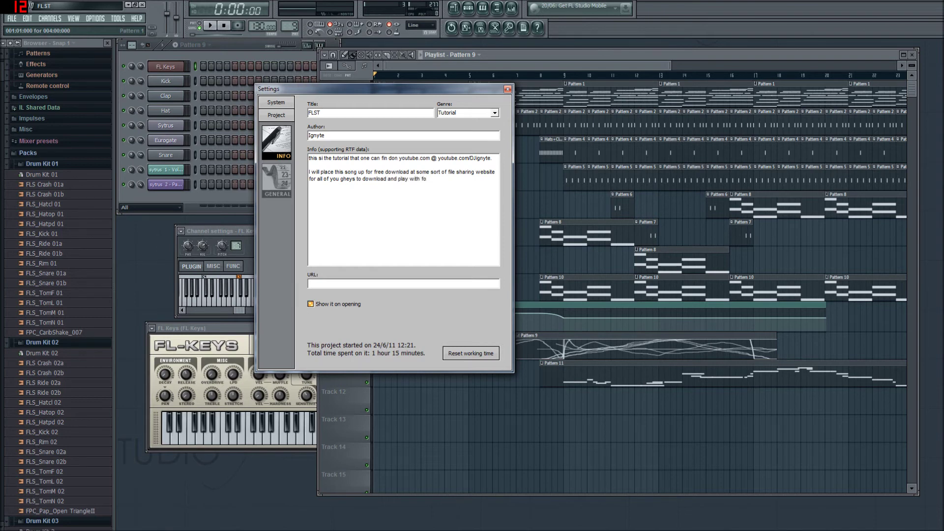
{"action": "type", "text": "r'"}
{"action": "key", "text": "Caps_Lock"}
{"action": "type", "text": "FREE!@"}
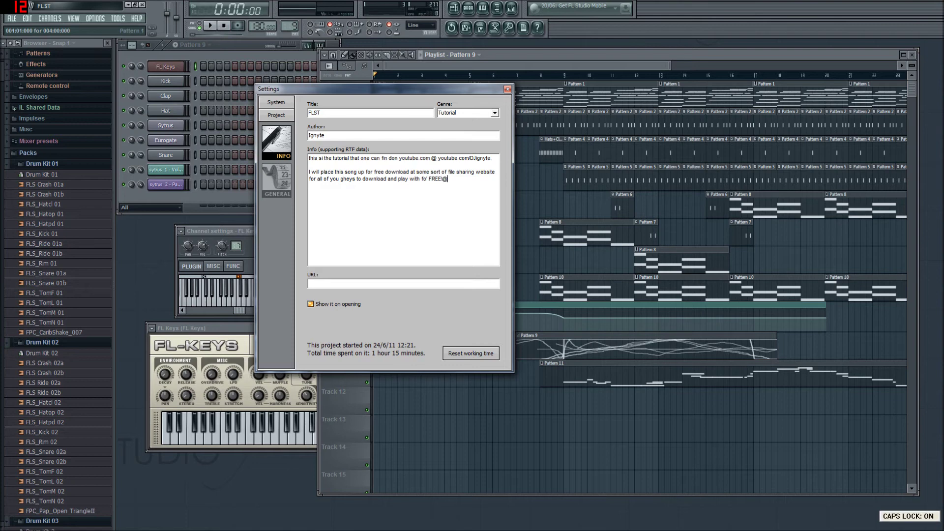
{"action": "key", "text": "Return"}
{"action": "key", "text": "Caps_Lock"}
{"action": "key", "text": "Return"}
{"action": "key", "text": "Caps_Lock"}
{"action": "type", "text": "beacuse, I'm"}
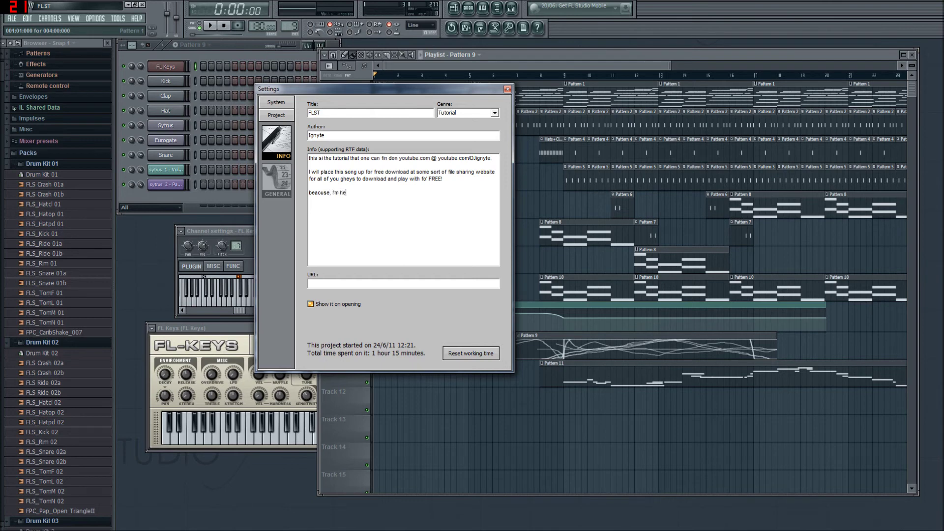
{"action": "type", "text": "..."}
Add the line 'HEAPS GOOD, YOU GHEY!' and a closing '^_^' smiley.
{"action": "key", "text": "Caps_Lock"}
{"action": "key", "text": "Return"}
{"action": "key", "text": "Return"}
{"action": "type", "text": "HEAPS GOOD"}
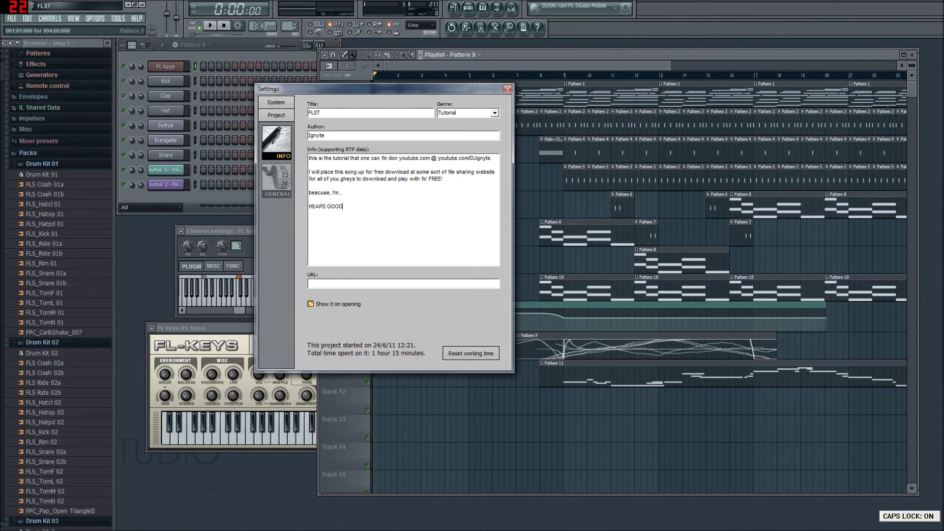
{"action": "type", "text": ", YOU GHEY!"}
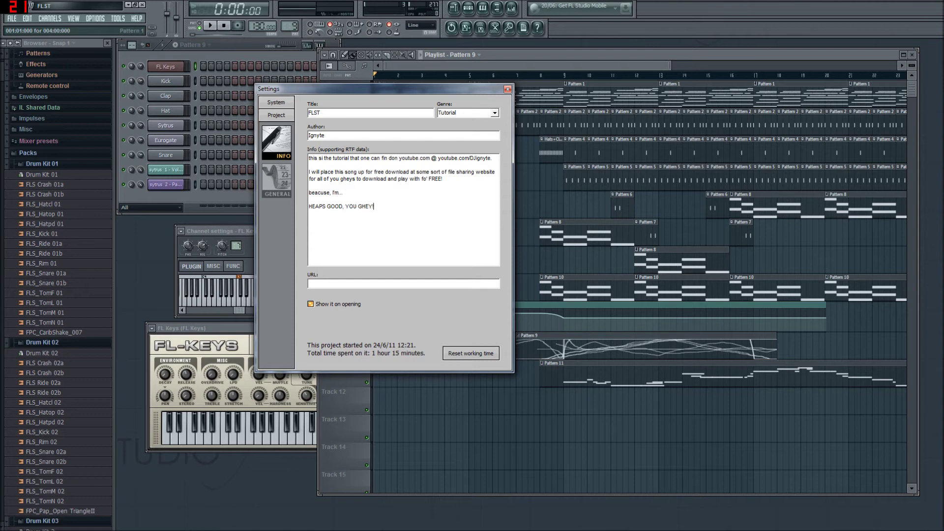
{"action": "key", "text": "Caps_Lock"}
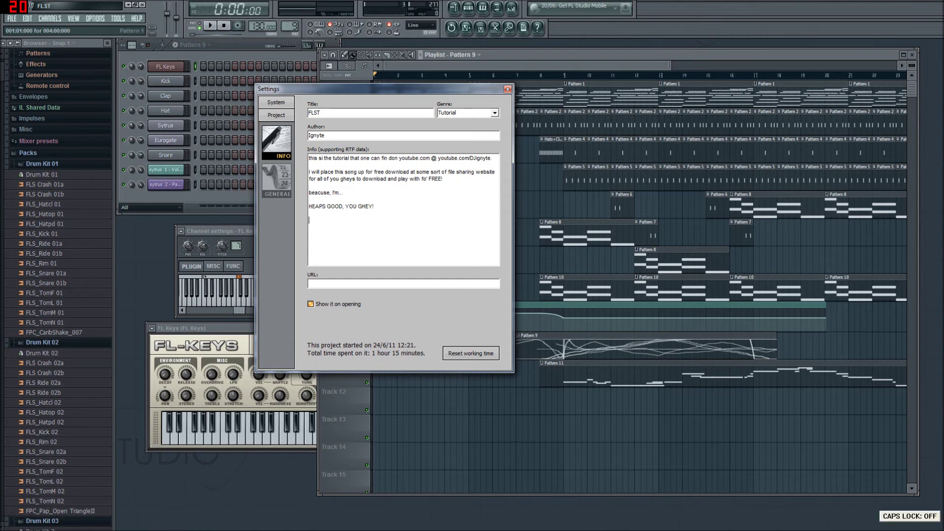
{"action": "key", "text": "Return"}
{"action": "key", "text": "Return"}
{"action": "type", "text": "^_^"}
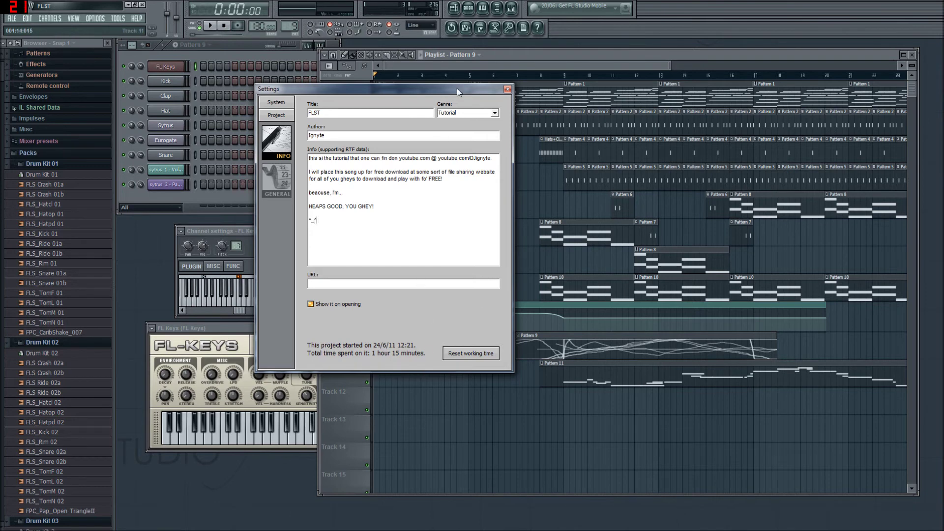
Close the Project info window, reopen it to check, and close it again.
{"action": "left_click_drag", "start_coordinate": [477, 91], "coordinate": [492, 113]}
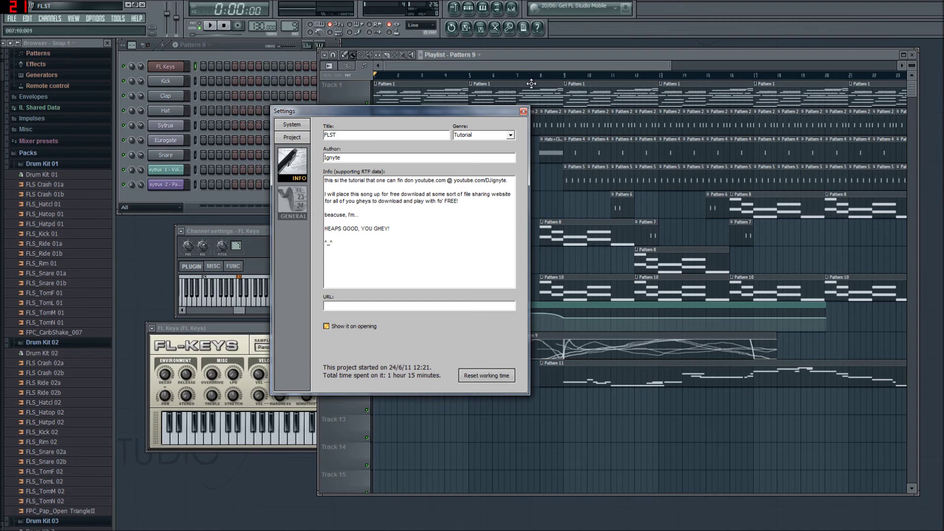
{"action": "left_click", "coordinate": [523, 112]}
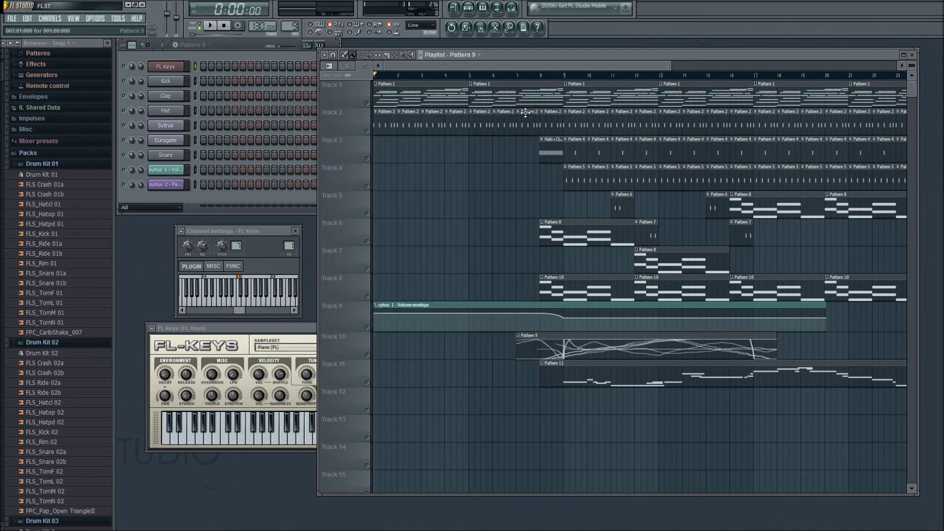
{"action": "left_click", "coordinate": [535, 28]}
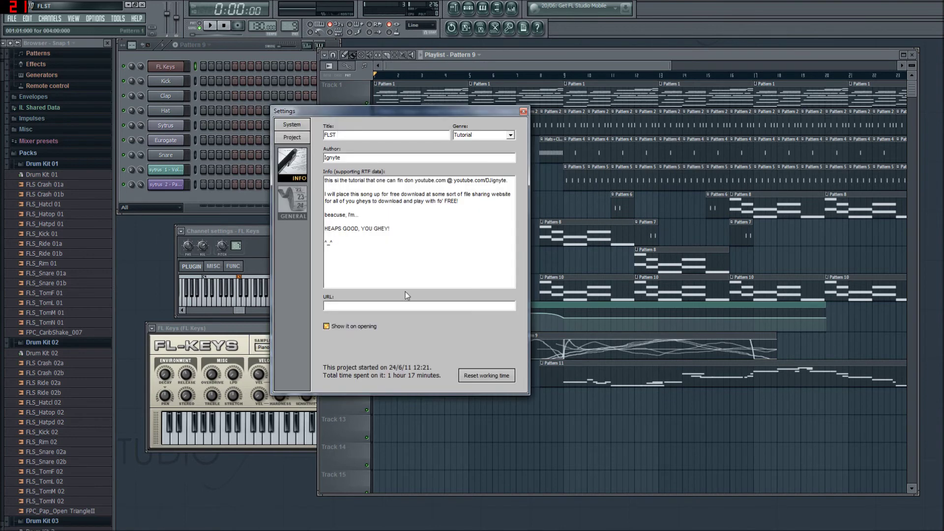
{"action": "left_click", "coordinate": [523, 111]}
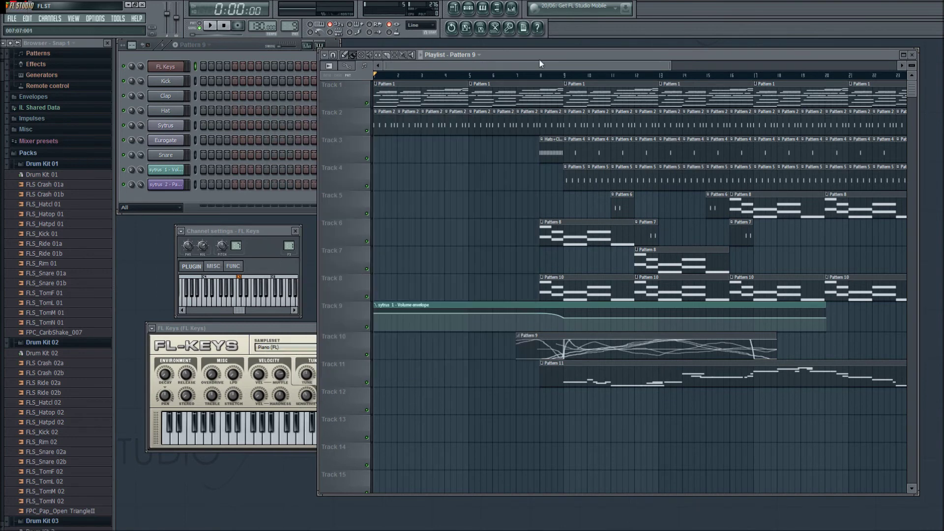
Show the File menu's Export submenu listing Wave, MP3, OGG and MIDI file.
{"action": "left_click_drag", "start_coordinate": [540, 59], "coordinate": [508, 54]}
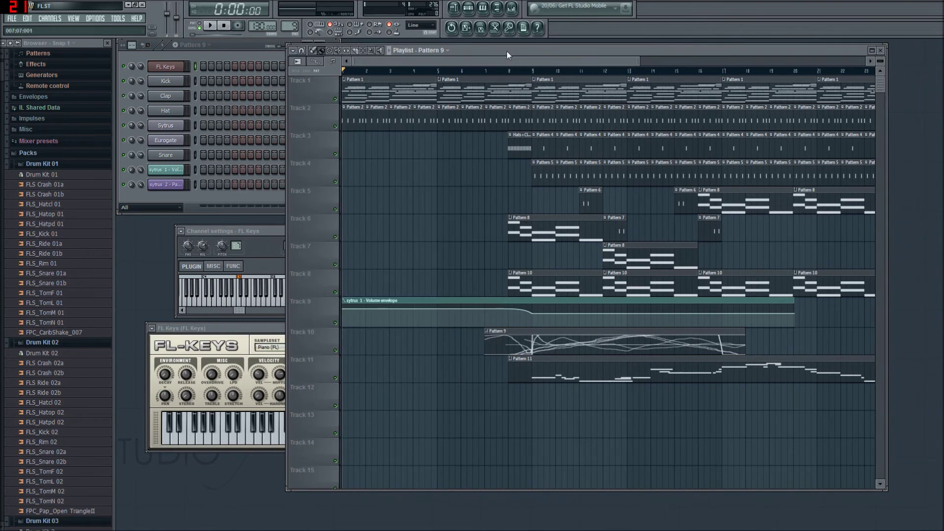
{"action": "left_click", "coordinate": [15, 20]}
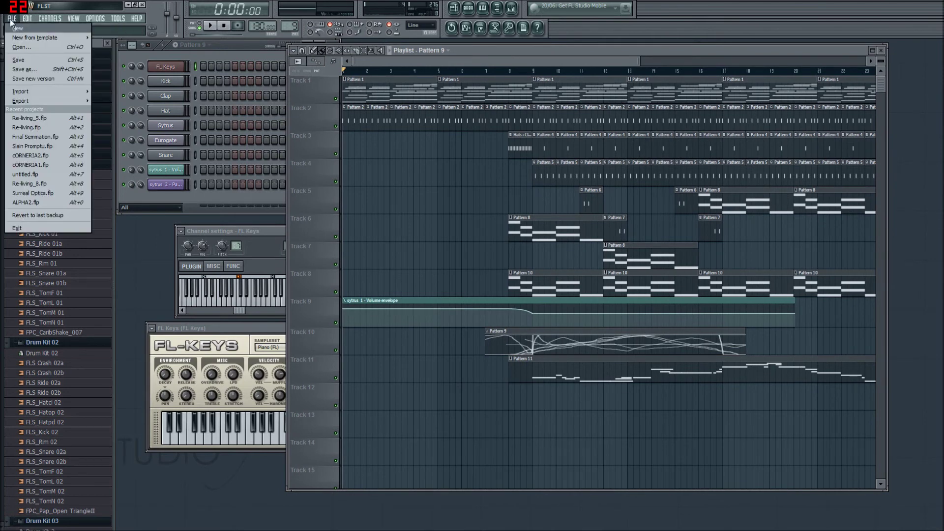
{"action": "mouse_move", "coordinate": [23, 98]}
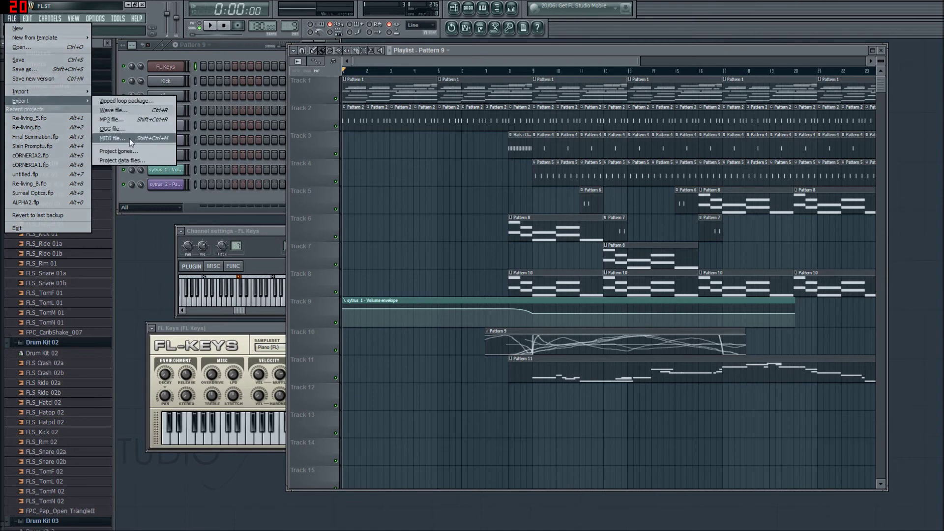
Export as a WAV file to the Desktop, naming it FLST By plus the author's name.
{"action": "left_click", "coordinate": [131, 111]}
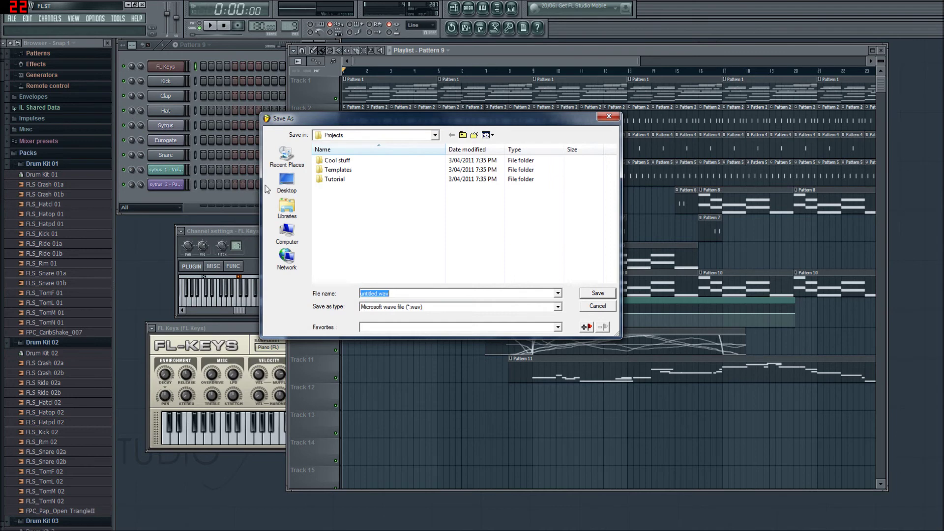
{"action": "left_click", "coordinate": [285, 183]}
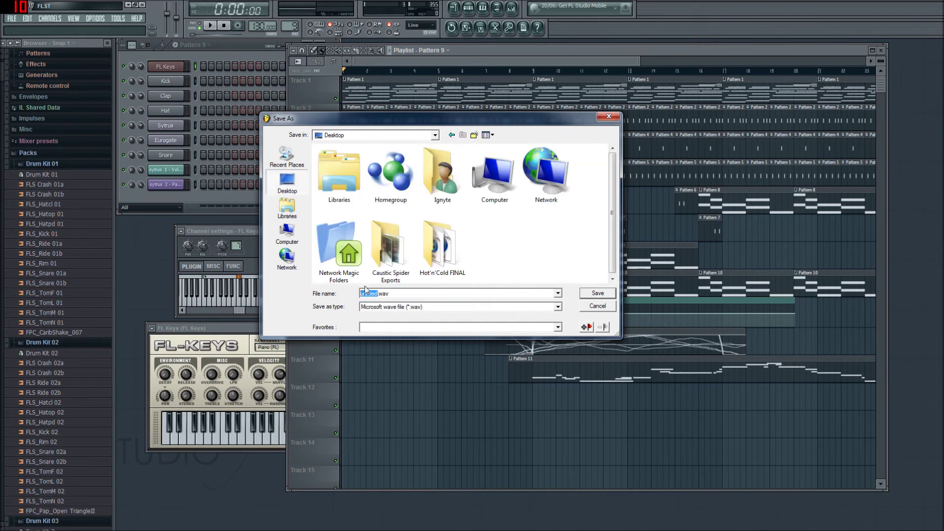
{"action": "type", "text": "FLST, By Ignyte"}
{"action": "key", "text": "BackSpace"}
{"action": "key", "text": "Caps_Lock"}
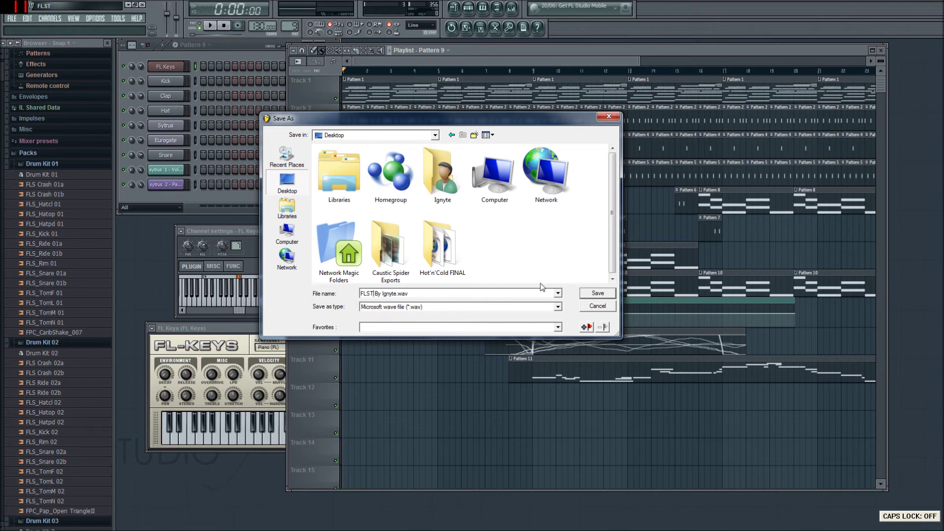
{"action": "key", "text": "Scroll_Lock"}
Save the file name and keep the WAV depth at 16Bit int.
{"action": "left_click", "coordinate": [585, 296]}
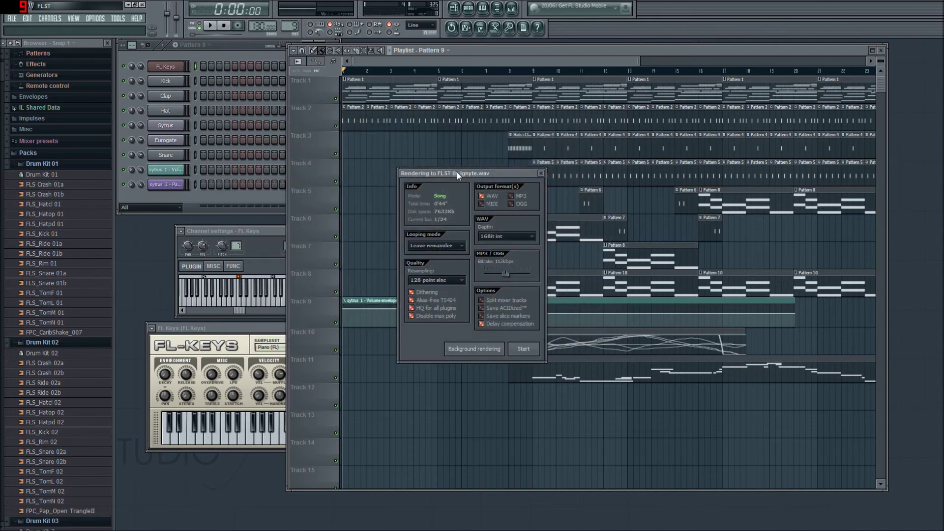
{"action": "left_click_drag", "start_coordinate": [477, 176], "coordinate": [359, 202]}
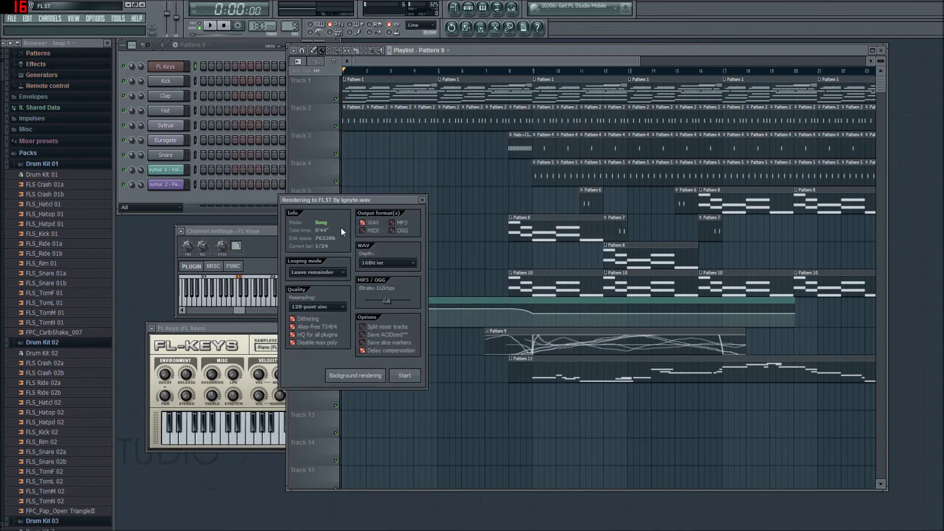
{"action": "left_click", "coordinate": [381, 263]}
{"action": "left_click", "coordinate": [390, 274]}
Toggle MP3 output off, return its bitrate to 128kbps, and keep Leave remainder.
{"action": "left_click", "coordinate": [392, 222]}
{"action": "left_click", "coordinate": [392, 224]}
{"action": "left_click_drag", "start_coordinate": [365, 283], "coordinate": [399, 294]}
{"action": "left_click_drag", "start_coordinate": [395, 300], "coordinate": [378, 285]}
{"action": "left_click", "coordinate": [341, 273]}
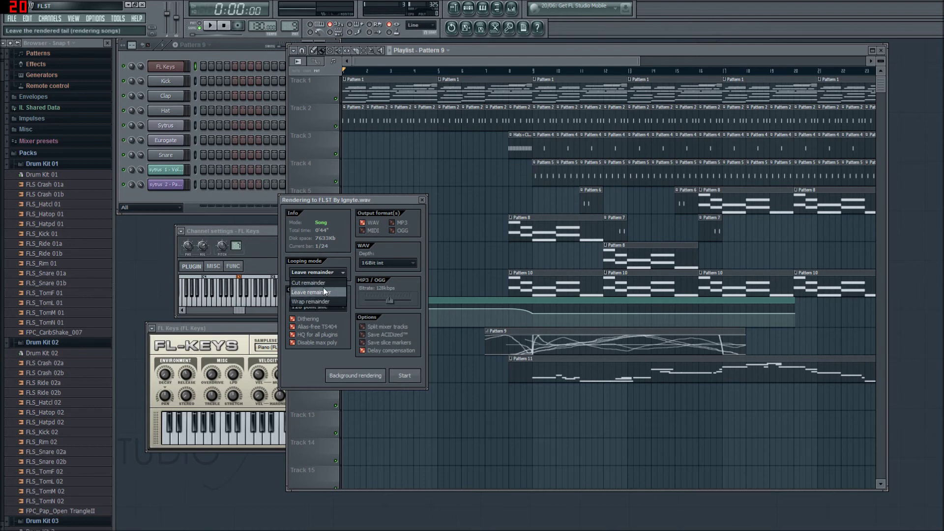
{"action": "left_click", "coordinate": [338, 275]}
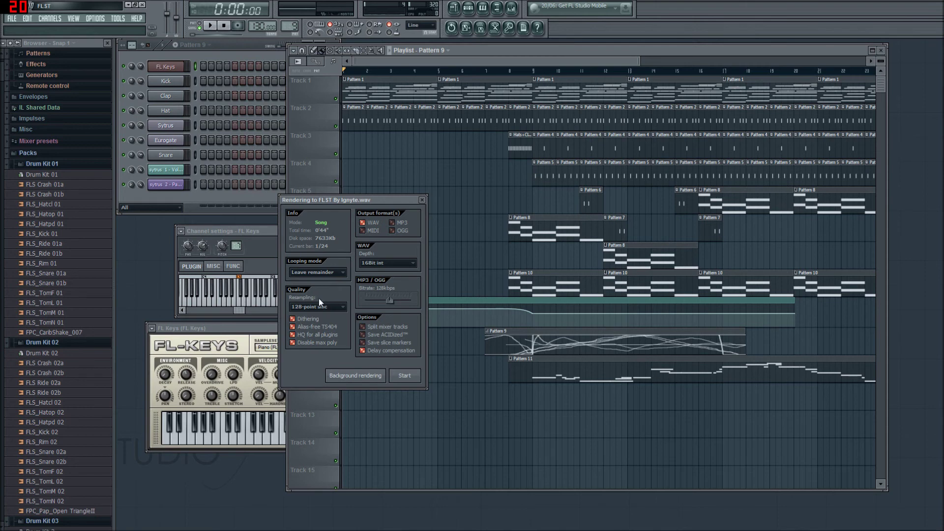
{"action": "left_click", "coordinate": [328, 308]}
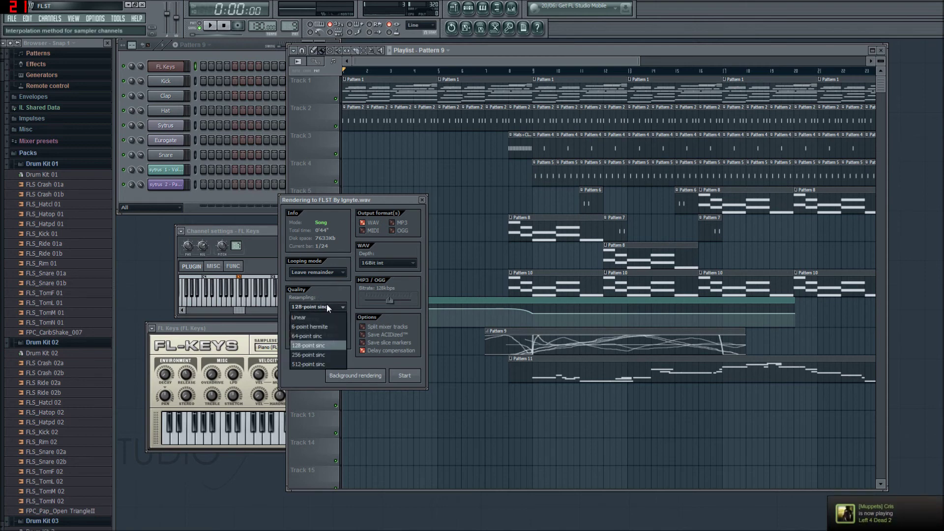
Set resampling to 512-point sinc, acknowledge the warning, and start rendering the WAV.
{"action": "left_click", "coordinate": [326, 362]}
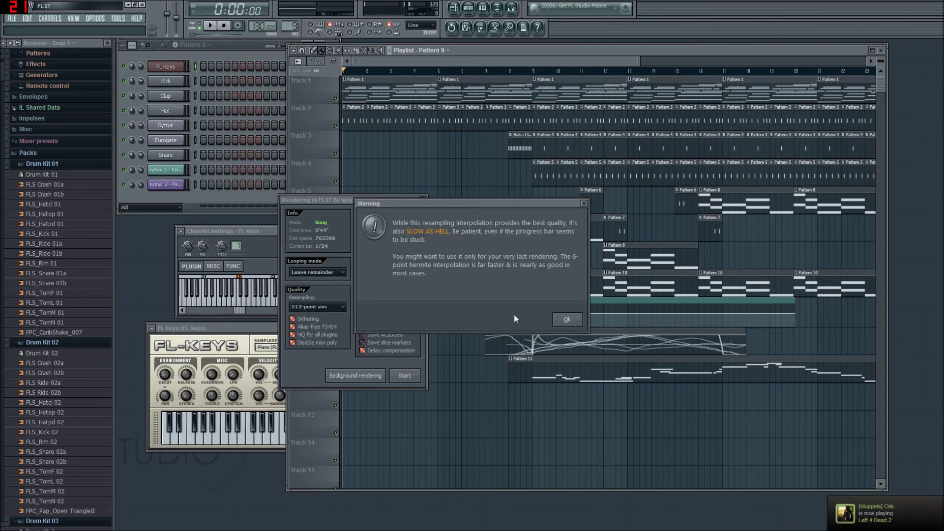
{"action": "left_click", "coordinate": [568, 320]}
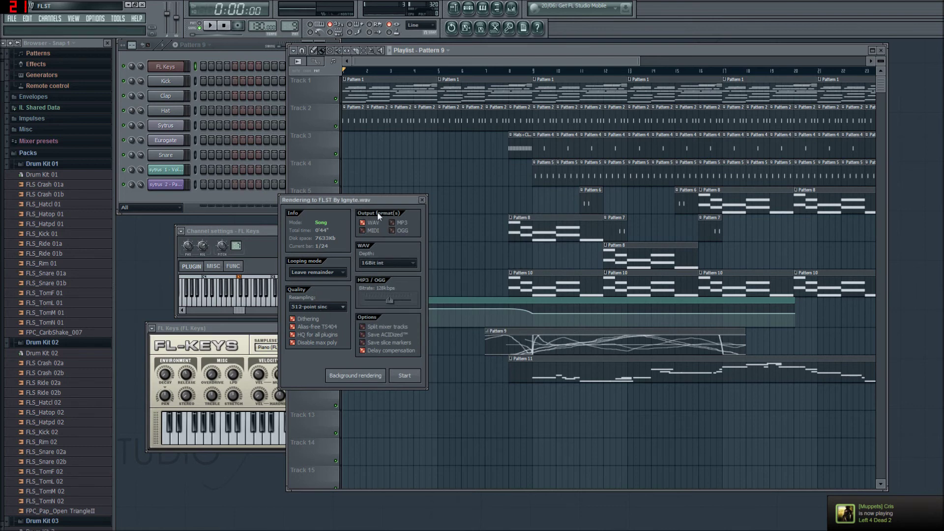
{"action": "left_click_drag", "start_coordinate": [376, 199], "coordinate": [497, 181]}
{"action": "left_click", "coordinate": [435, 288]}
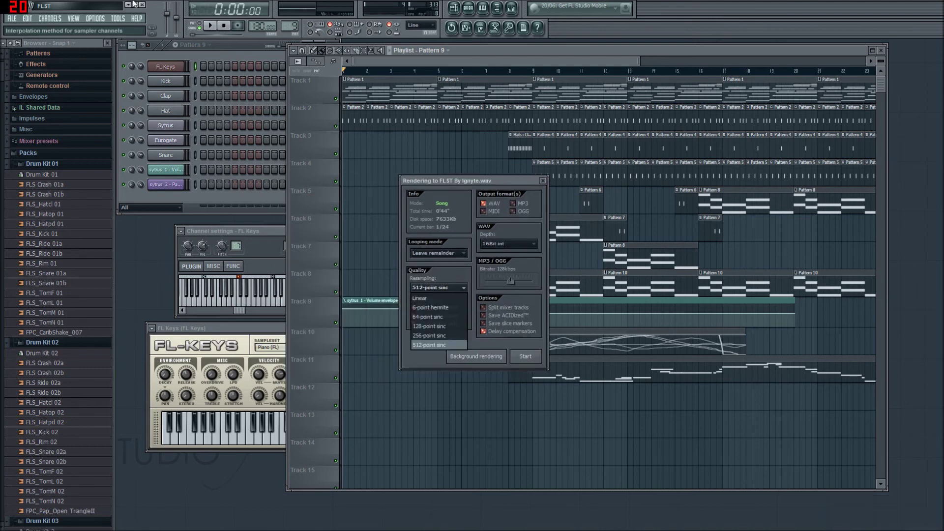
{"action": "left_click", "coordinate": [430, 345]}
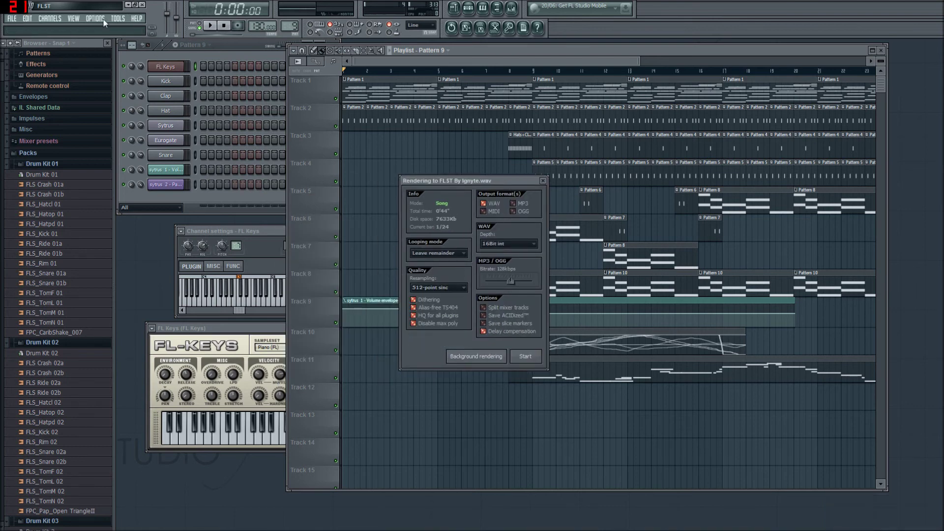
{"action": "left_click_drag", "start_coordinate": [477, 183], "coordinate": [363, 176]}
{"action": "left_click", "coordinate": [353, 278]}
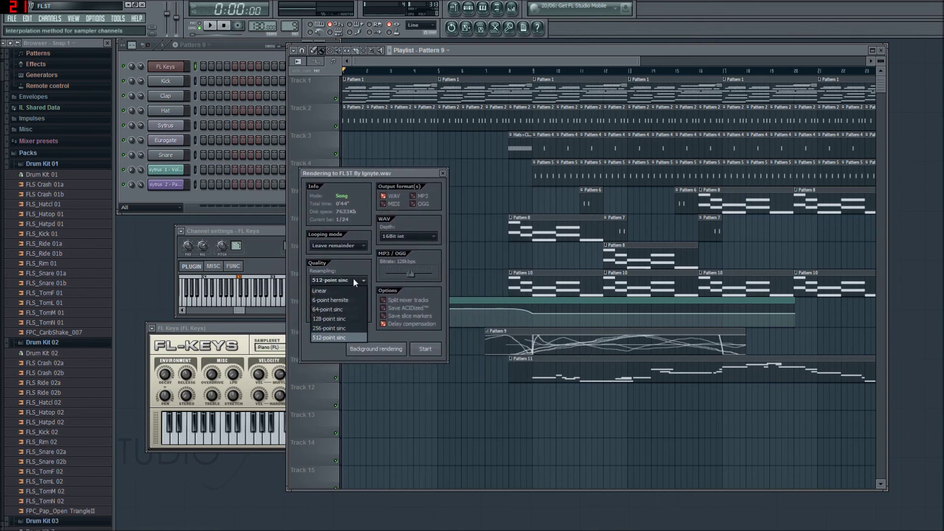
{"action": "left_click", "coordinate": [342, 335]}
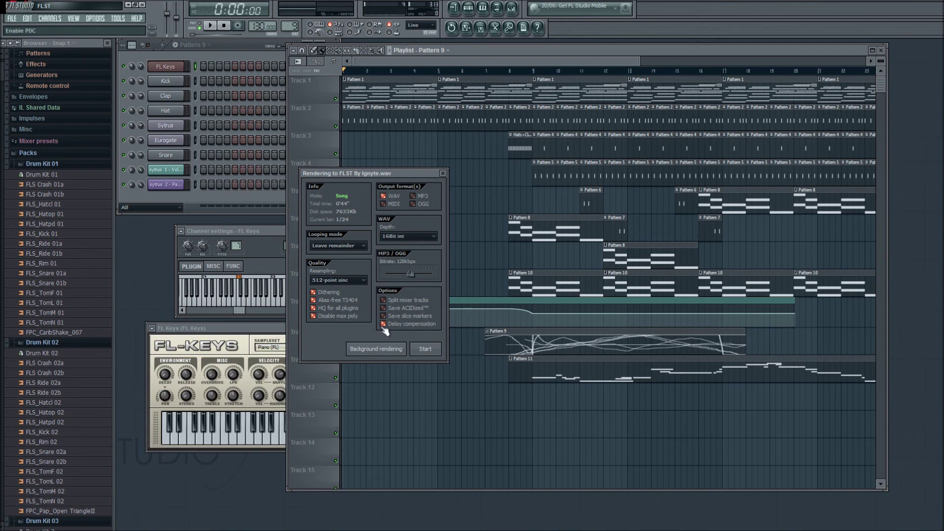
{"action": "left_click", "coordinate": [426, 350]}
Let the render continue in the background and select the 1.1FLST folder in Explorer.
{"action": "left_click", "coordinate": [390, 350]}
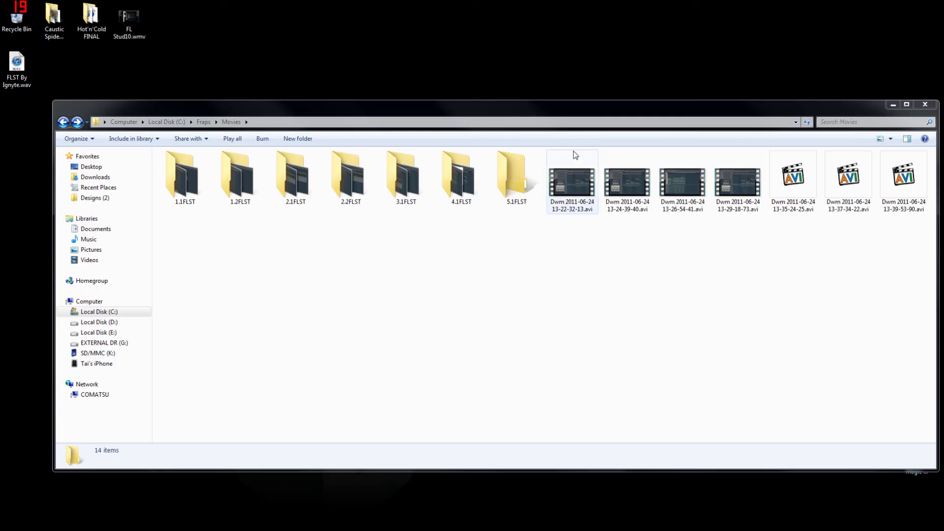
{"action": "left_click_drag", "start_coordinate": [562, 109], "coordinate": [551, 125]}
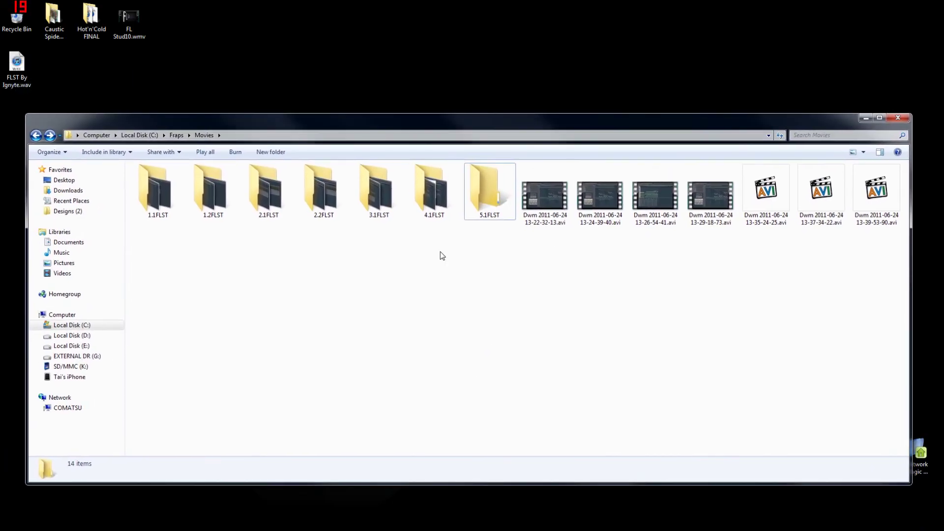
{"action": "left_click", "coordinate": [160, 186]}
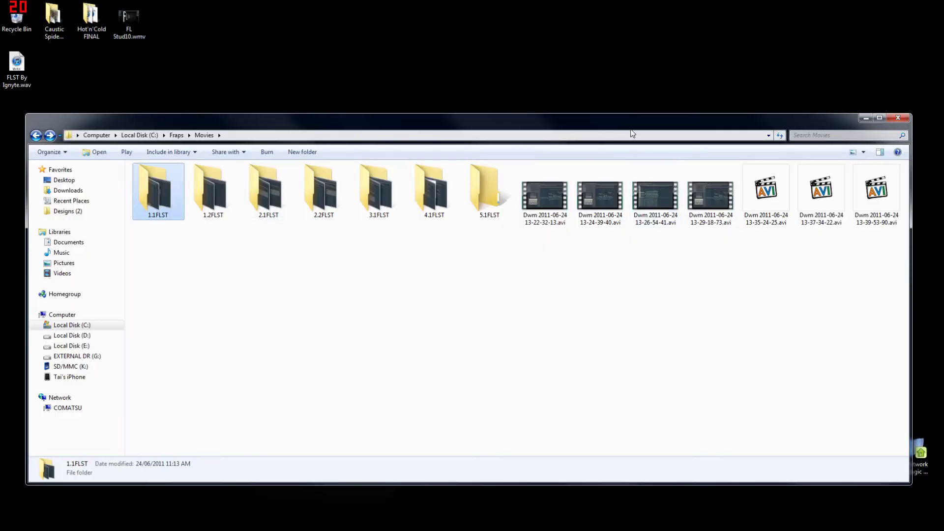
Move the Fraps Movies Explorer window higher and right, then briefly check the tutorial notes.
{"action": "left_click_drag", "start_coordinate": [626, 125], "coordinate": [635, 36]}
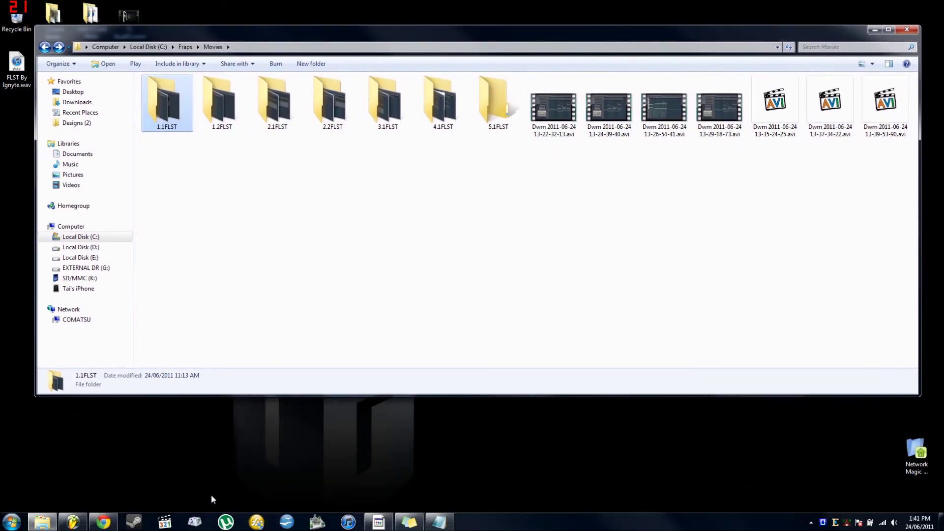
{"action": "left_click_drag", "start_coordinate": [252, 27], "coordinate": [351, 14]}
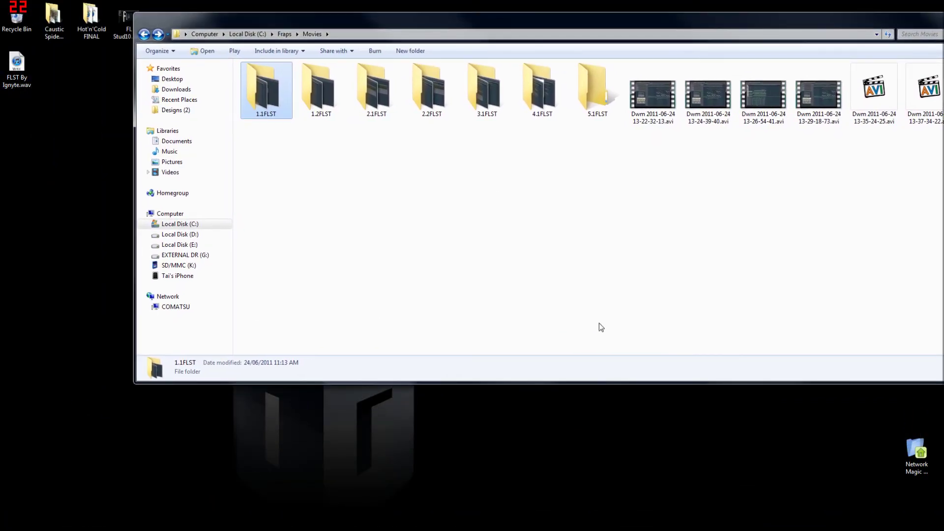
{"action": "key", "text": "alt+Tab"}
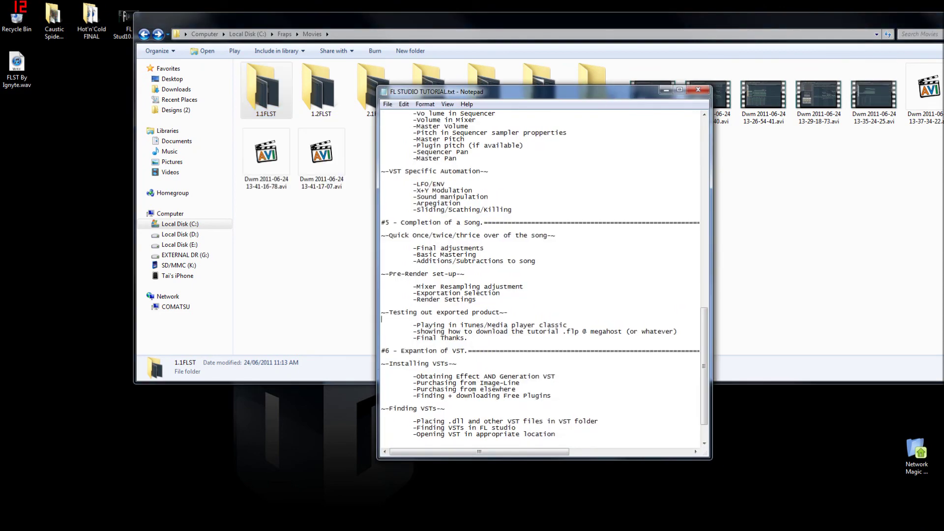
{"action": "key", "text": "alt+F4"}
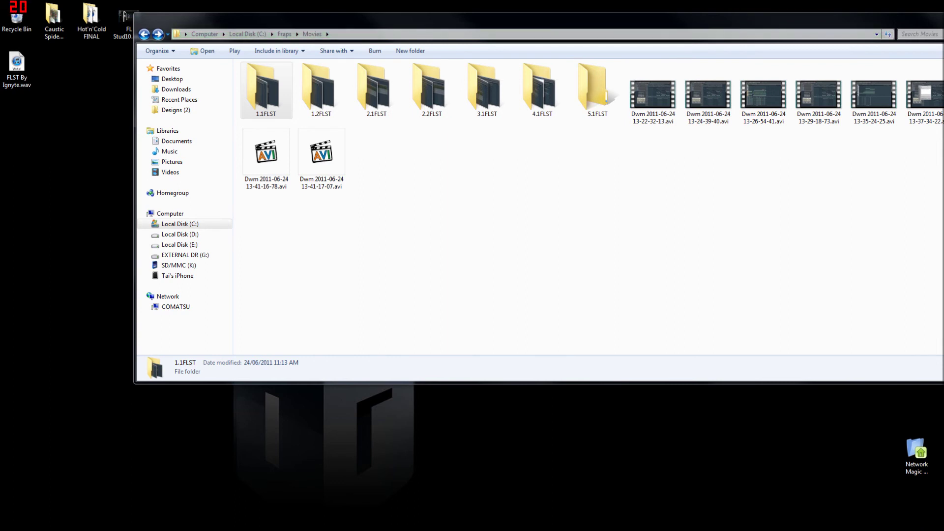
{"action": "mouse_move", "coordinate": [207, 513]}
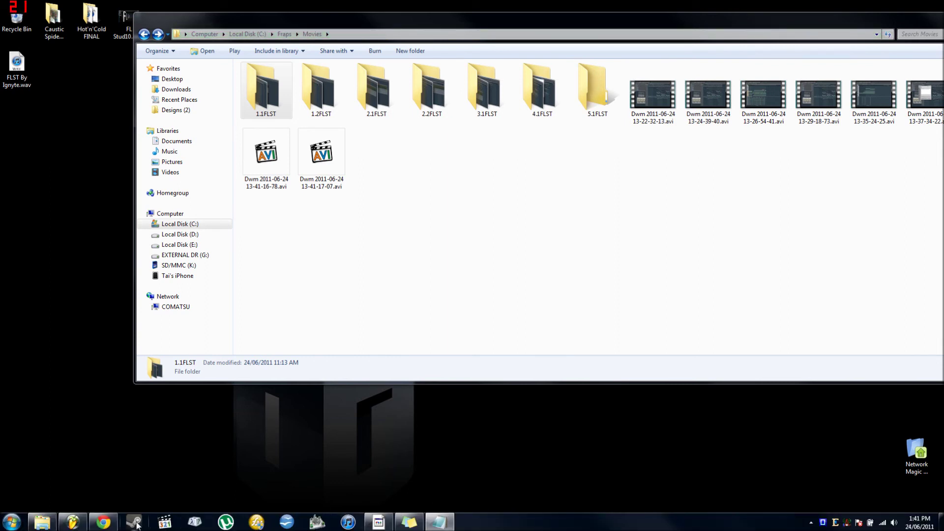
Launch Media Player Classic and load FLST By Ignyte.wav into it.
{"action": "left_click", "coordinate": [167, 523]}
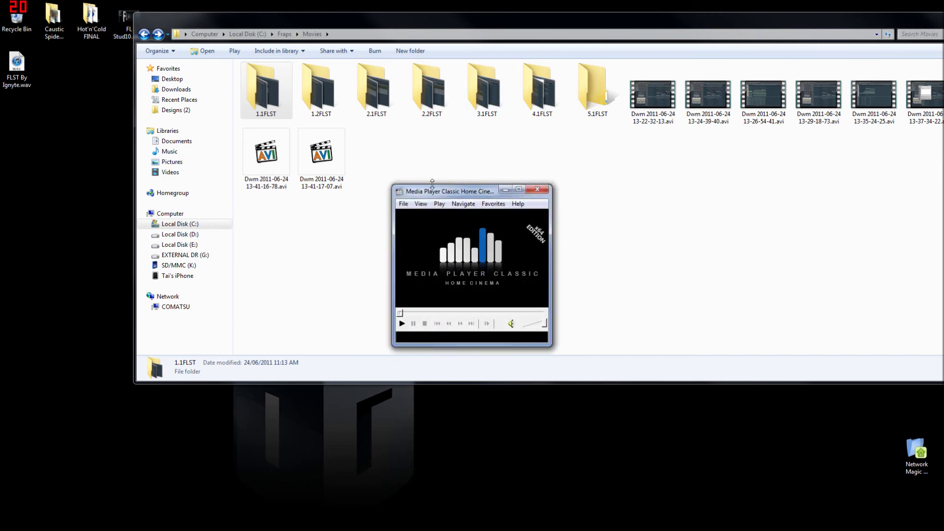
{"action": "left_click_drag", "start_coordinate": [453, 191], "coordinate": [155, 132]}
{"action": "left_click_drag", "start_coordinate": [17, 64], "coordinate": [173, 205]}
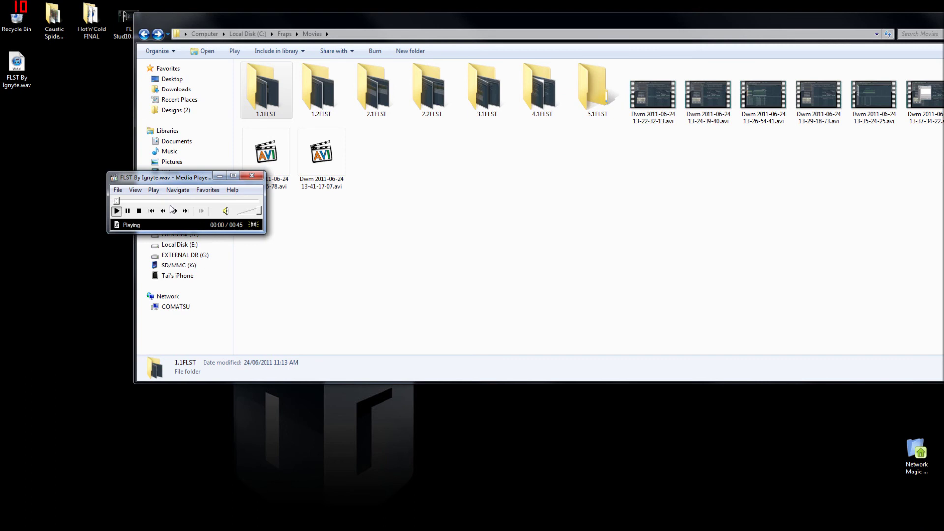
Lower the playback volume, then stop the song and close the player.
{"action": "left_click", "coordinate": [250, 212]}
{"action": "left_click_drag", "start_coordinate": [249, 212], "coordinate": [254, 215]}
{"action": "scroll", "coordinate": [253, 213], "scroll_direction": "up", "scroll_amount": 3}
{"action": "left_click", "coordinate": [139, 212]}
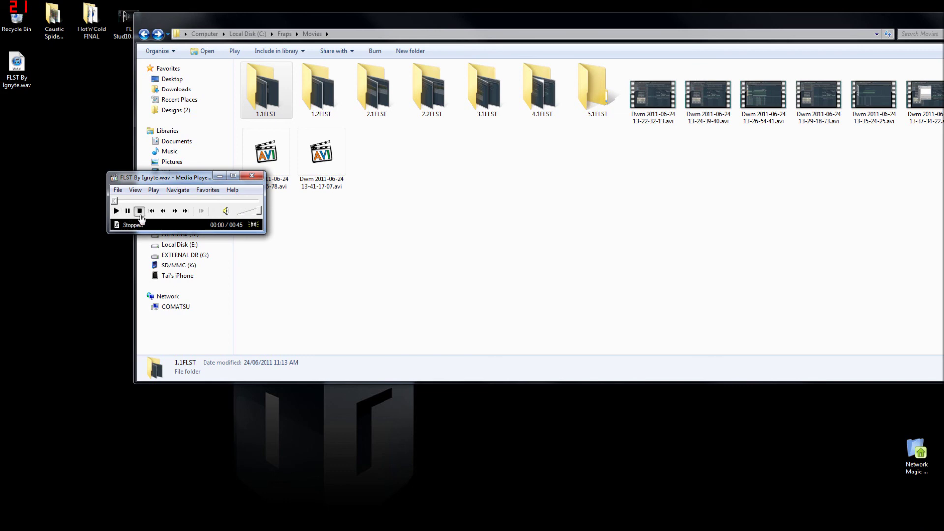
{"action": "left_click", "coordinate": [252, 175]}
Create a new iTunes playlist named Test.
{"action": "mouse_move", "coordinate": [344, 528]}
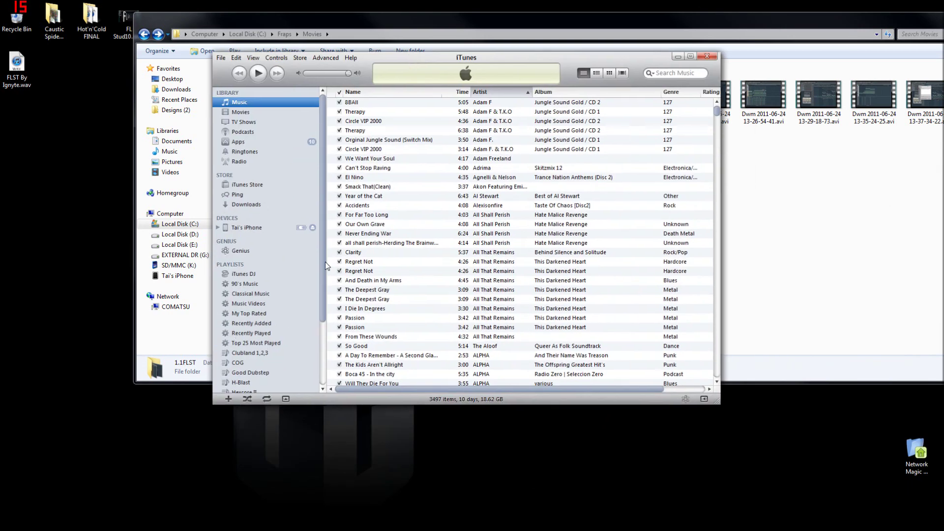
{"action": "left_click", "coordinate": [229, 399]}
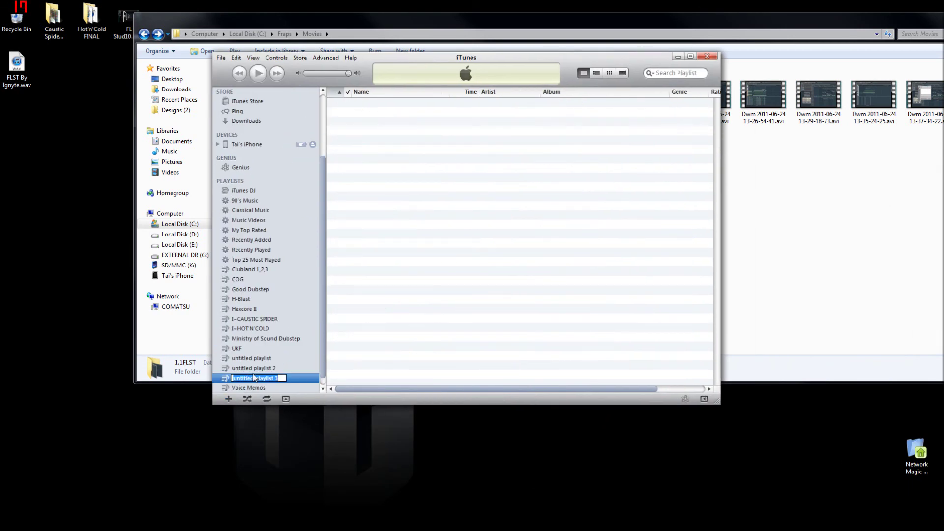
{"action": "type", "text": "Test"}
{"action": "key", "text": "Return"}
Add FLST By Ignyte.wav to the Test playlist and play it, adjusting the volume.
{"action": "left_click_drag", "start_coordinate": [16, 68], "coordinate": [453, 180]}
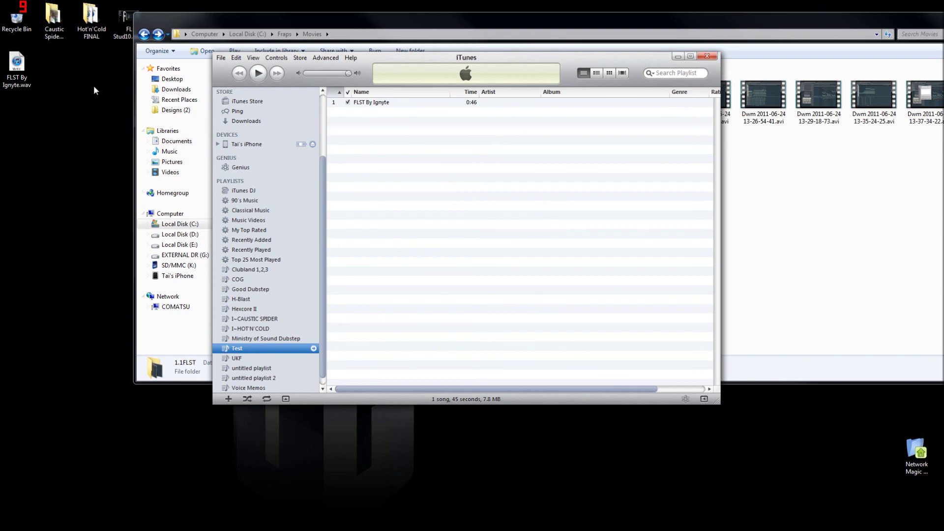
{"action": "left_click_drag", "start_coordinate": [16, 69], "coordinate": [427, 178]}
{"action": "double_click", "coordinate": [375, 103]}
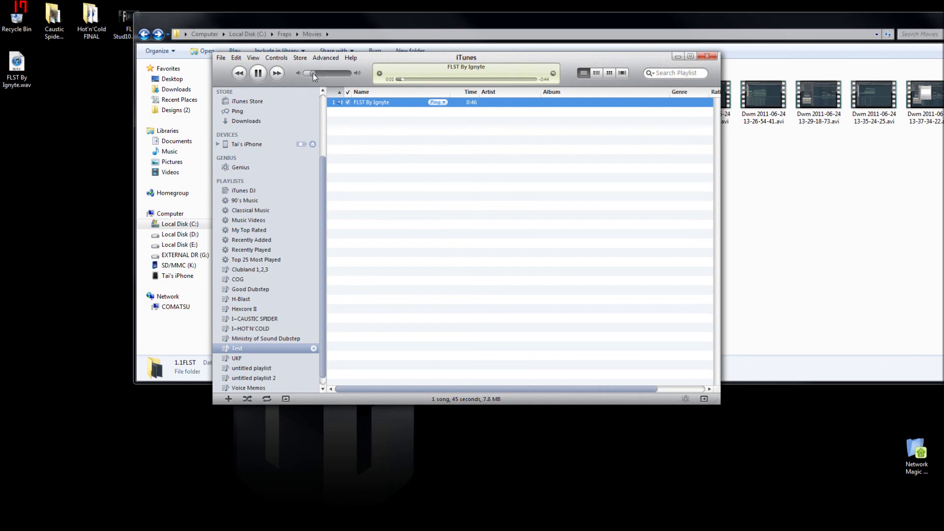
{"action": "left_click_drag", "start_coordinate": [319, 75], "coordinate": [321, 76]}
{"action": "left_click_drag", "start_coordinate": [323, 73], "coordinate": [320, 73]}
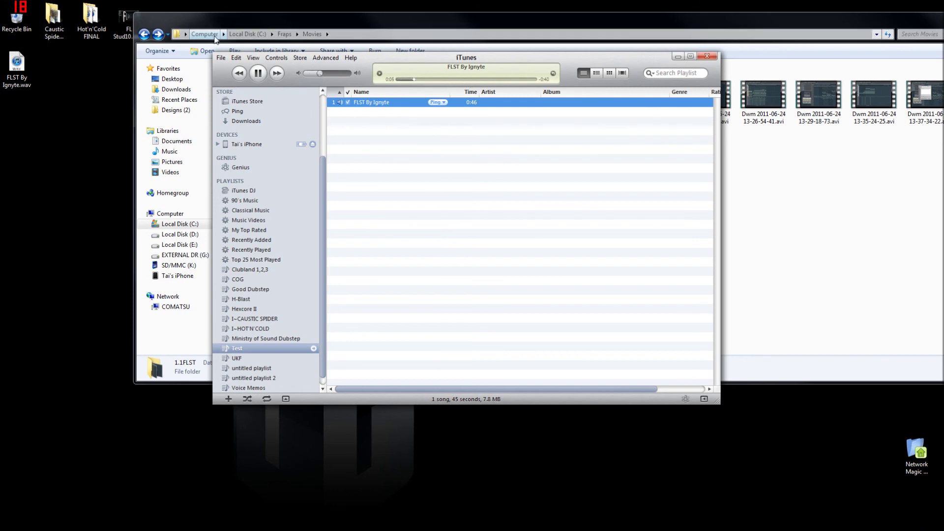
Pause FLST By Ignyte and drag iTunes off screen to reveal the Fraps Movies folder.
{"action": "left_click", "coordinate": [258, 74]}
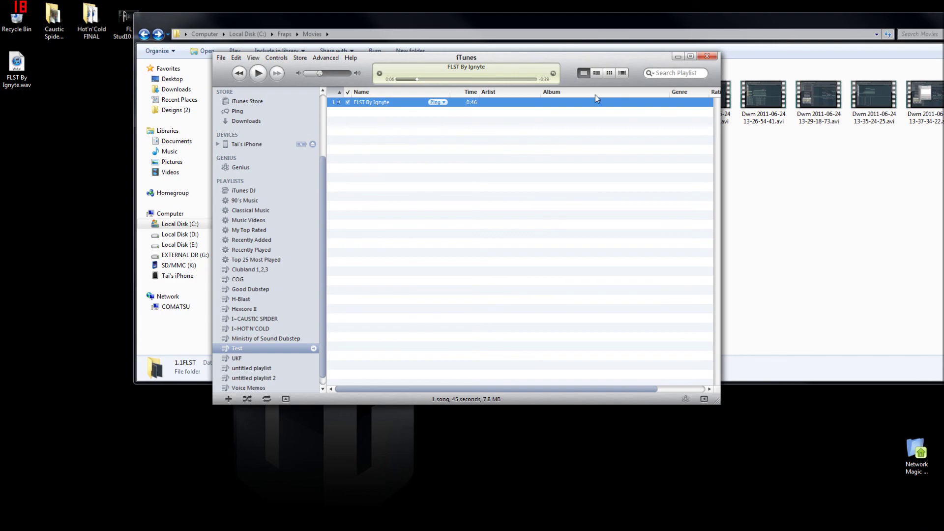
{"action": "left_click_drag", "start_coordinate": [590, 58], "coordinate": [943, 442]}
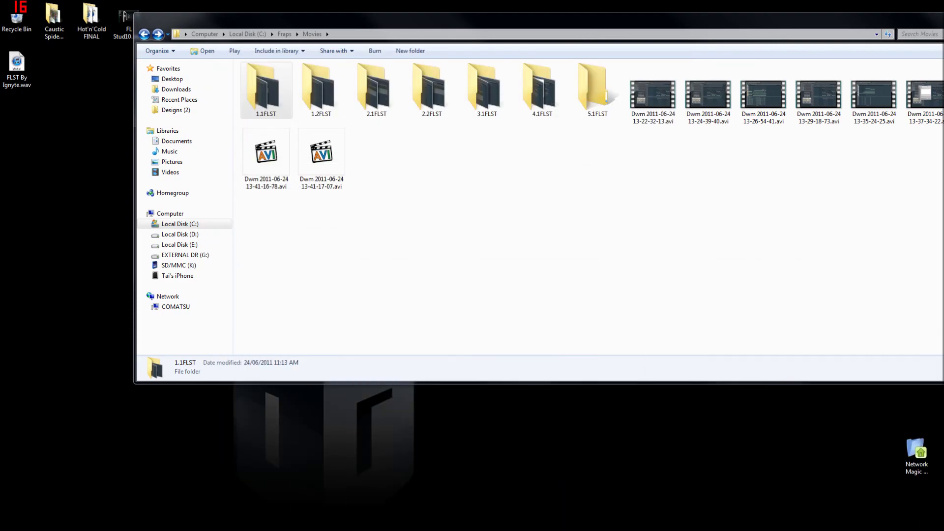